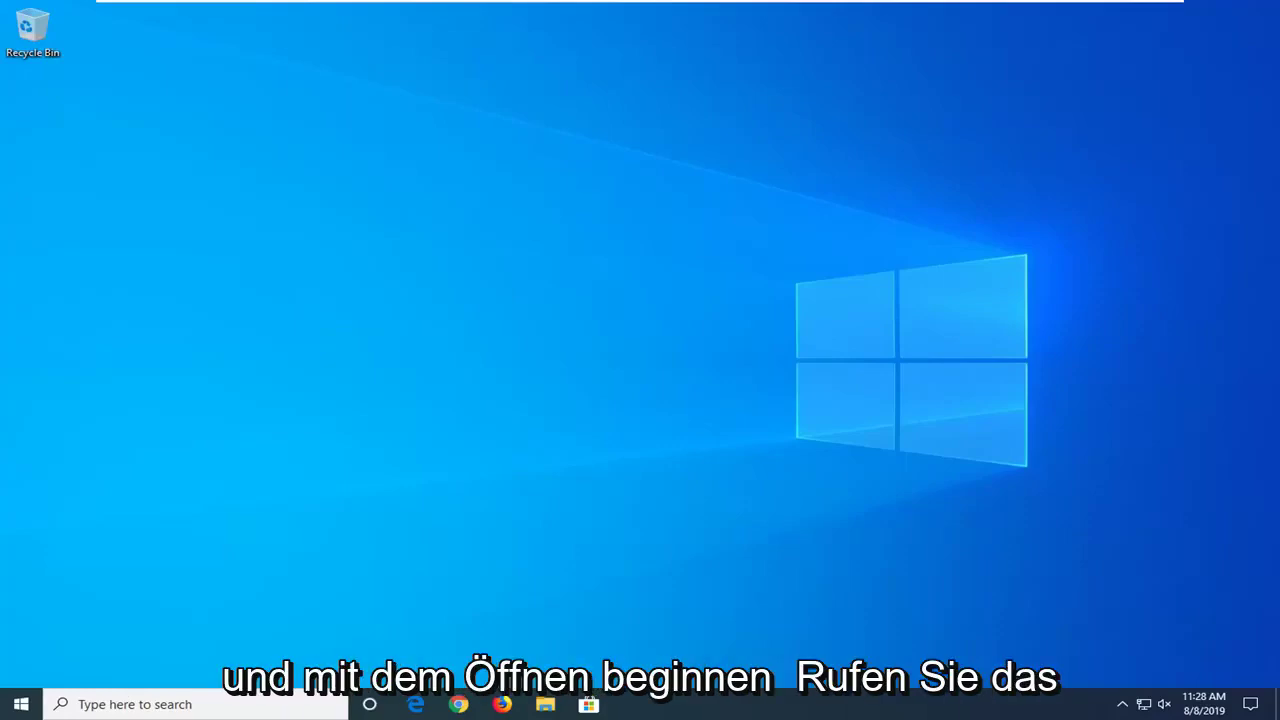
- Search for "services" and open the Services app
{"action": "left_click", "coordinate": [18, 705]}
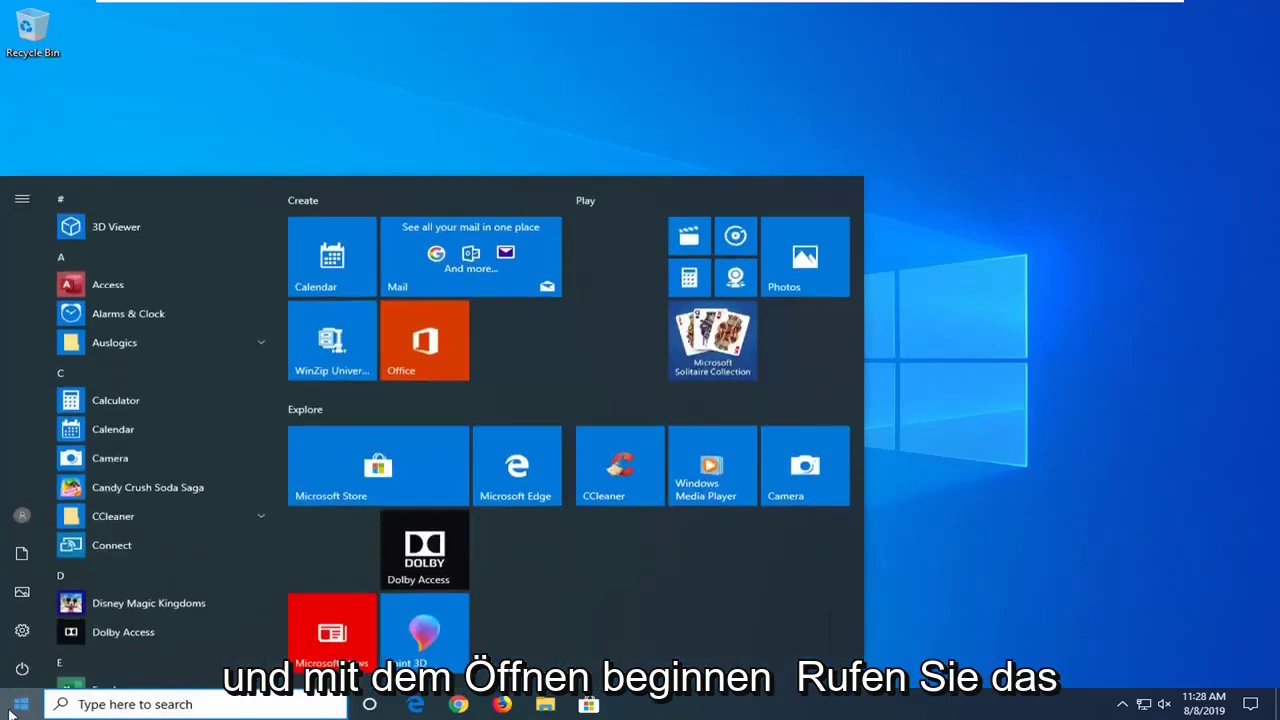
{"action": "type", "text": "services"}
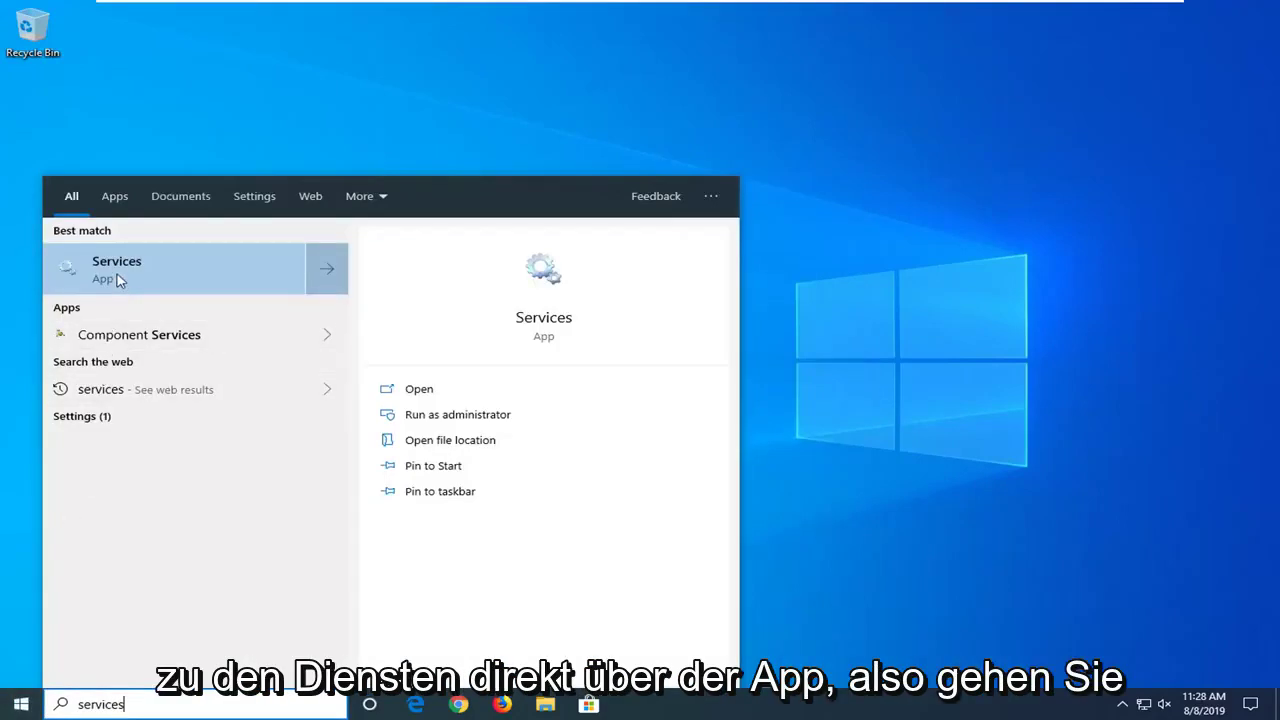
{"action": "left_click", "coordinate": [127, 276]}
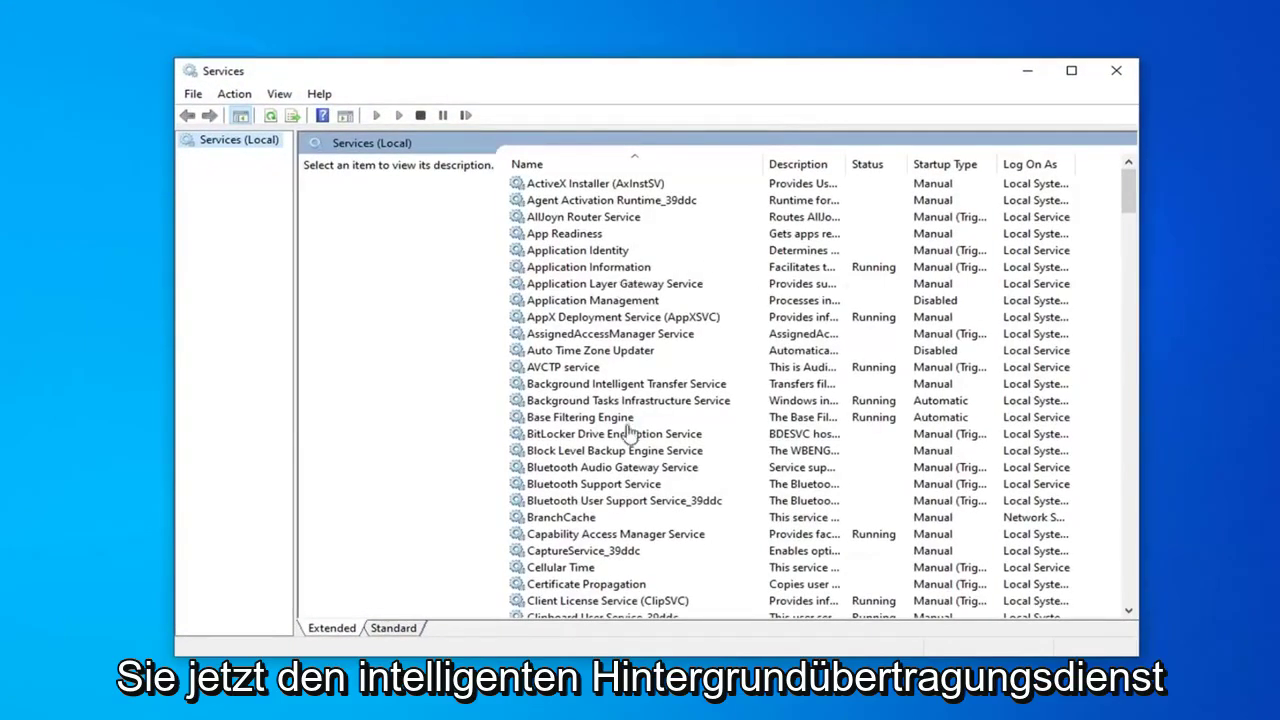
- Set the Background Intelligent Transfer Service's startup type to Automatic and start the service, checking its log-on account before saving
{"action": "left_click", "coordinate": [650, 386]}
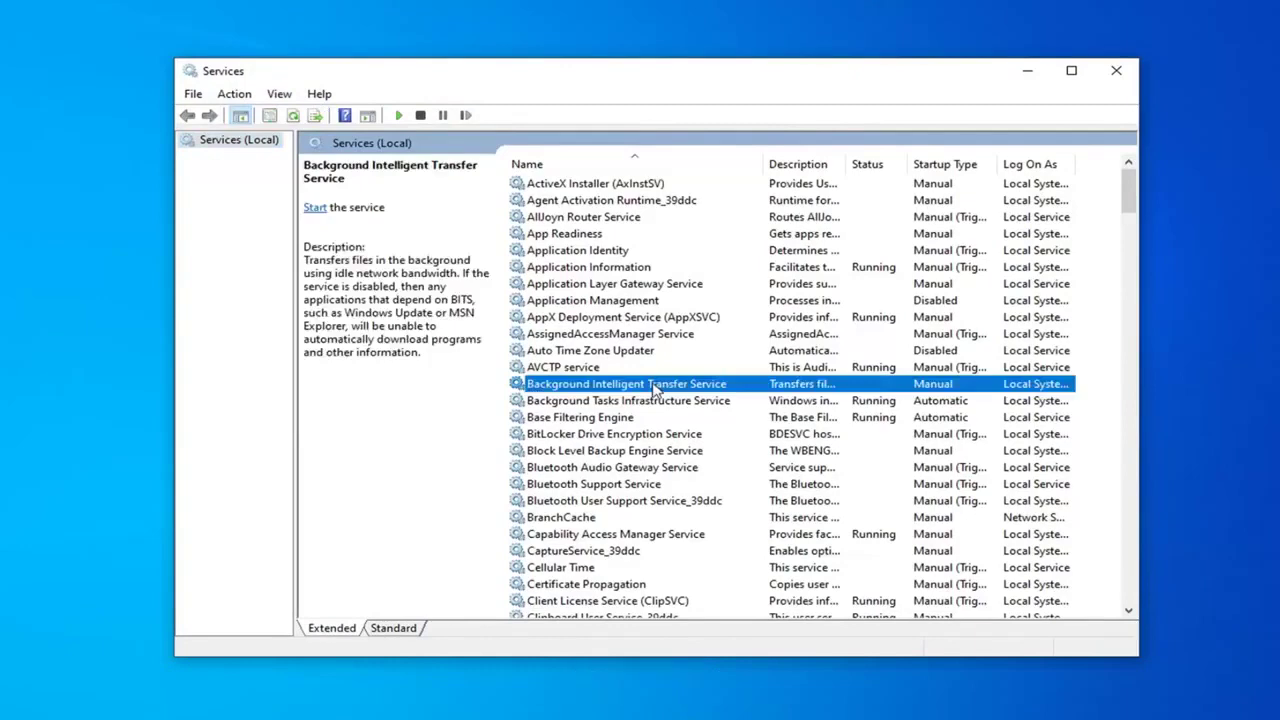
{"action": "double_click", "coordinate": [654, 389]}
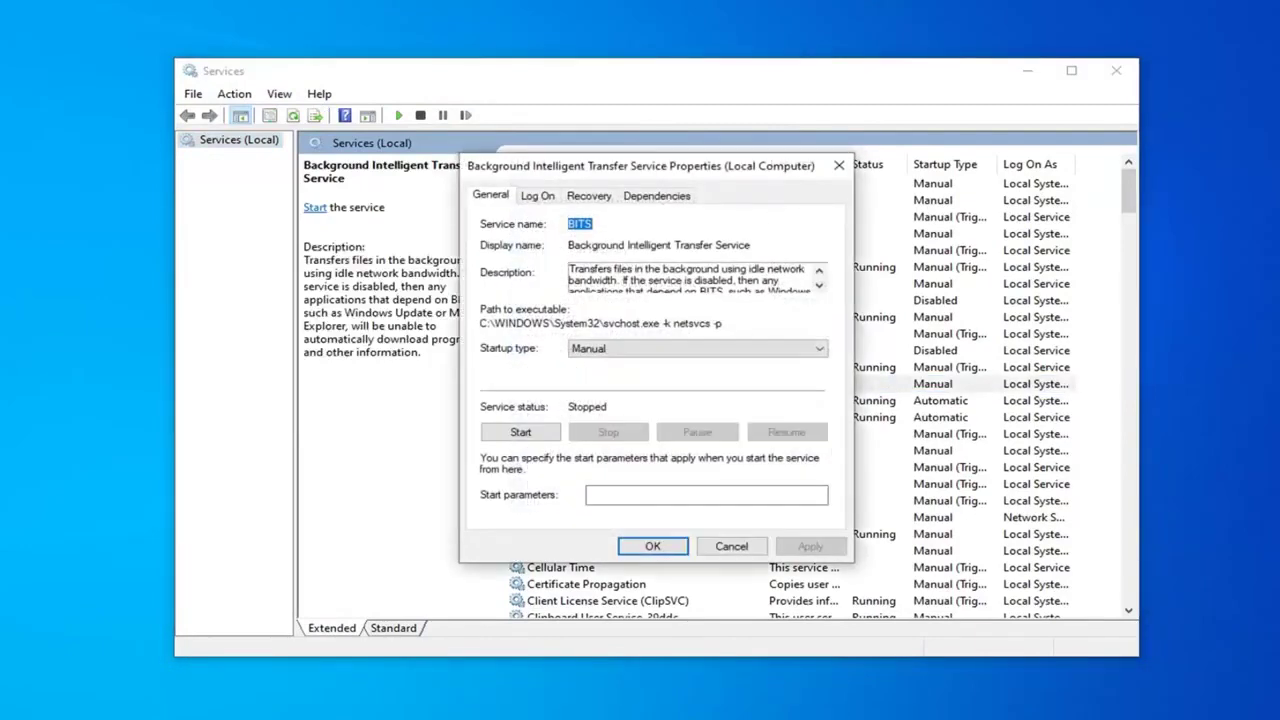
{"action": "left_click", "coordinate": [637, 350]}
{"action": "left_click", "coordinate": [626, 378]}
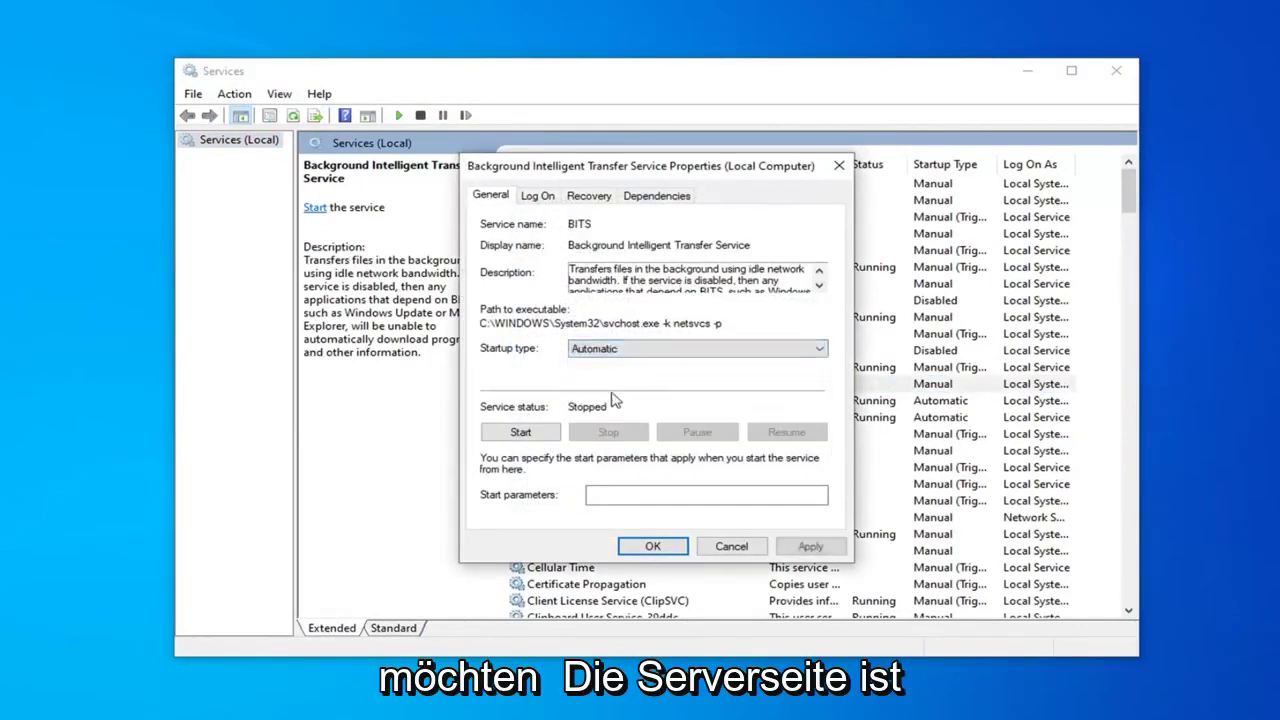
{"action": "left_click", "coordinate": [505, 434]}
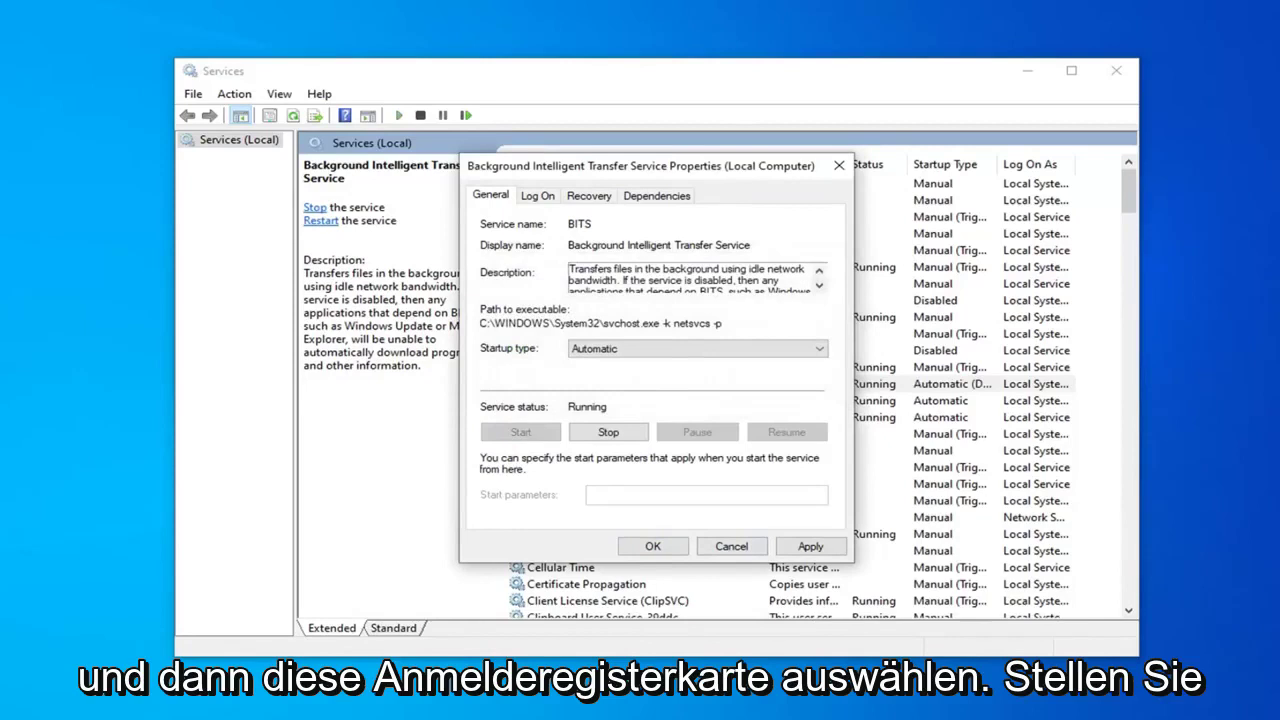
{"action": "left_click", "coordinate": [540, 199]}
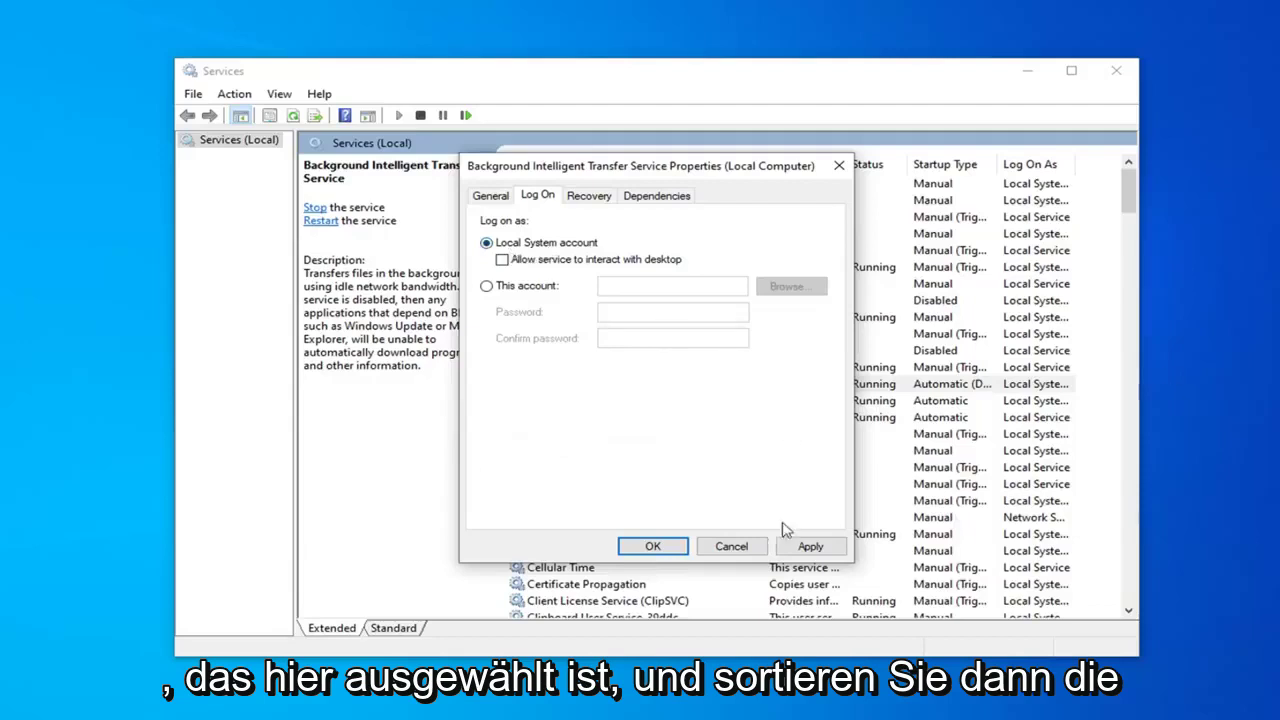
{"action": "left_click", "coordinate": [665, 547]}
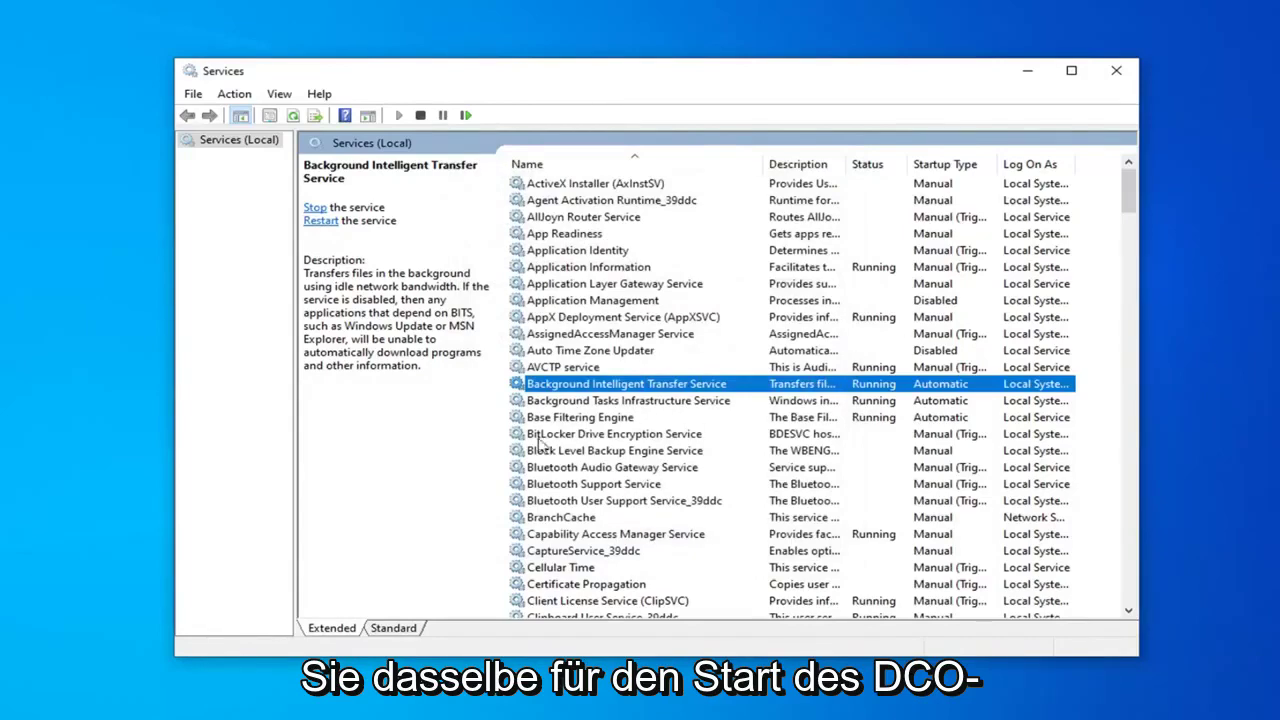
- Check the startup type and status in the DCOM Server Process Launcher service's properties
{"action": "left_click", "coordinate": [618, 486]}
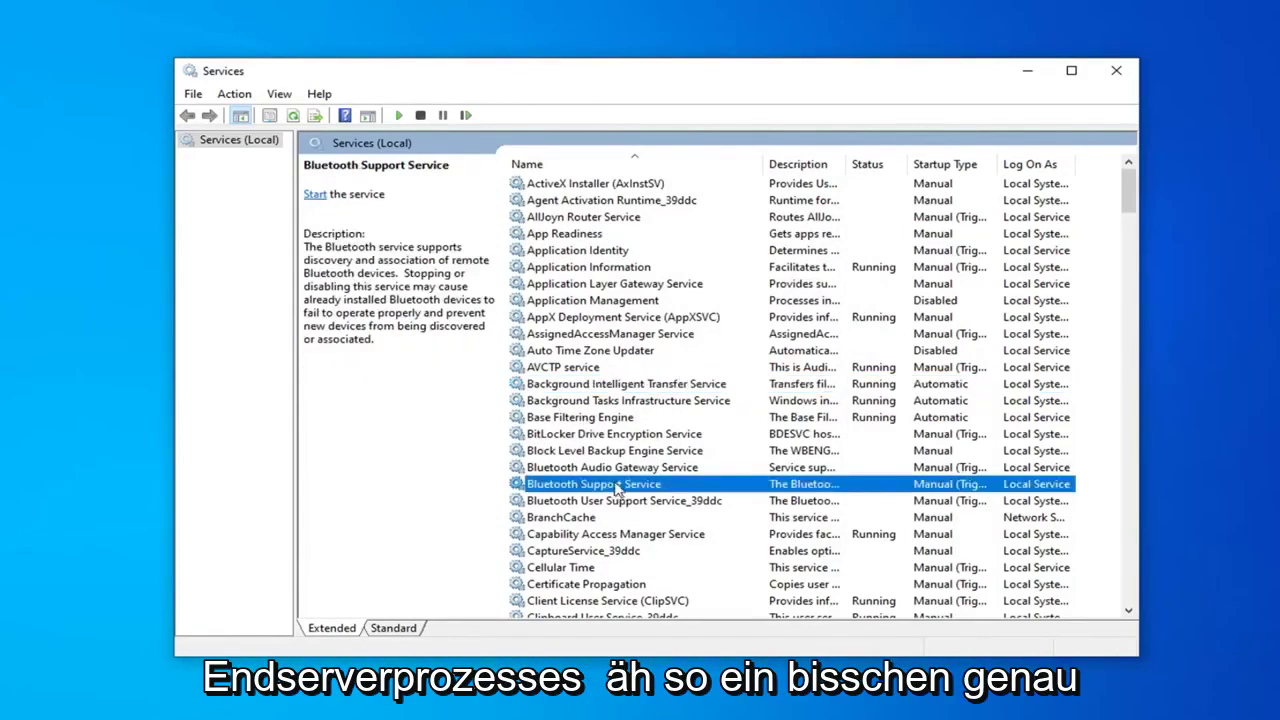
{"action": "scroll", "coordinate": [600, 488], "scroll_direction": "down", "scroll_amount": 8}
{"action": "left_click", "coordinate": [553, 487]}
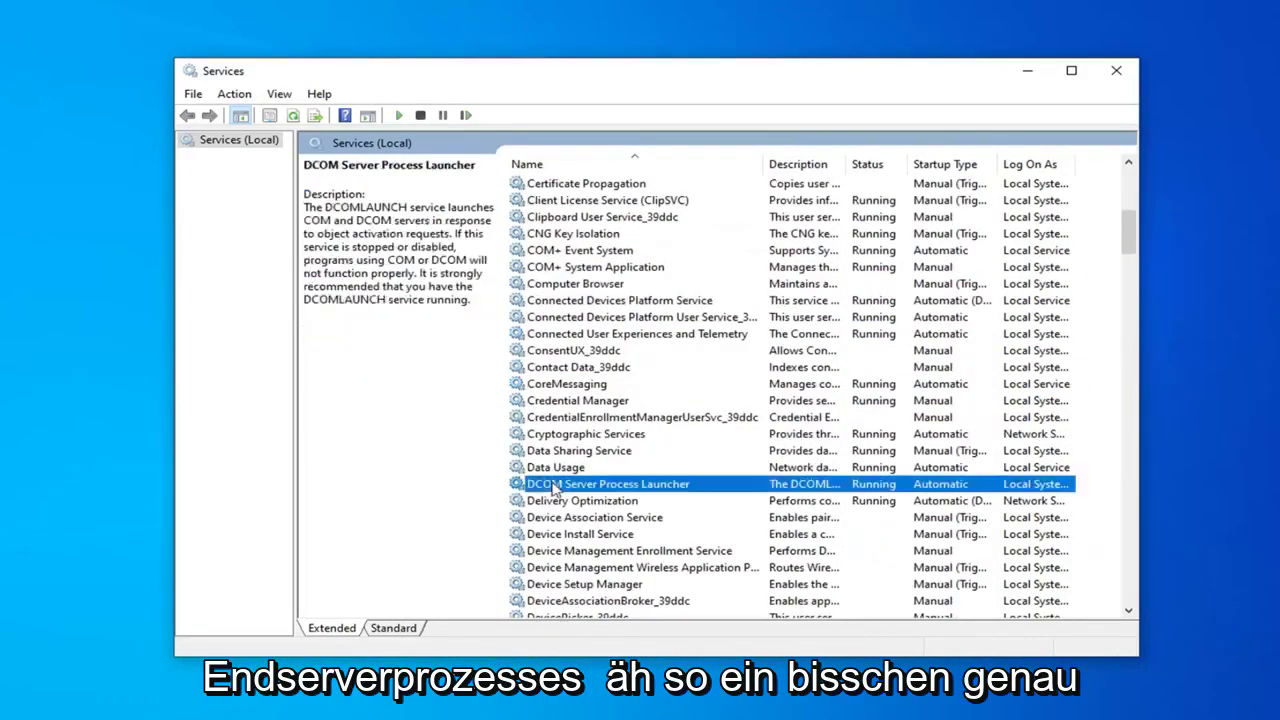
{"action": "double_click", "coordinate": [672, 486]}
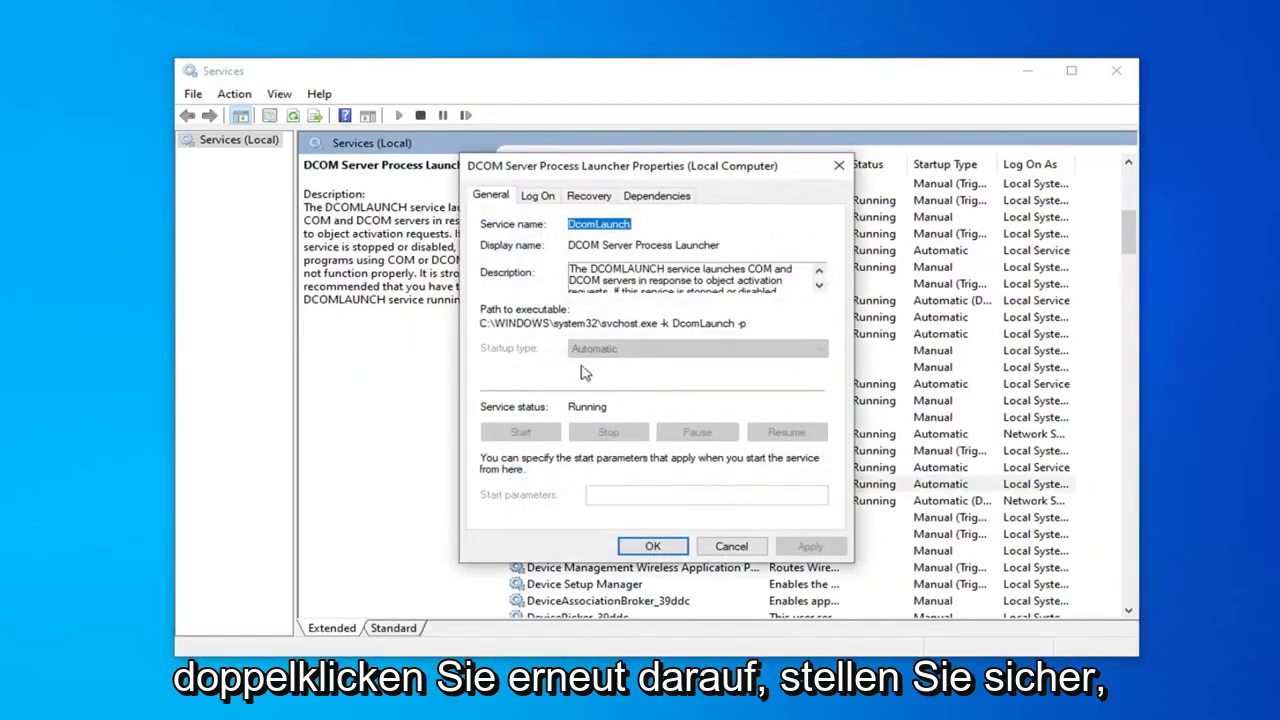
{"action": "left_click", "coordinate": [685, 550]}
- Check the startup type and status in the Remote Procedure Call (RPC) service's properties
{"action": "scroll", "coordinate": [674, 452], "scroll_direction": "down", "scroll_amount": 5}
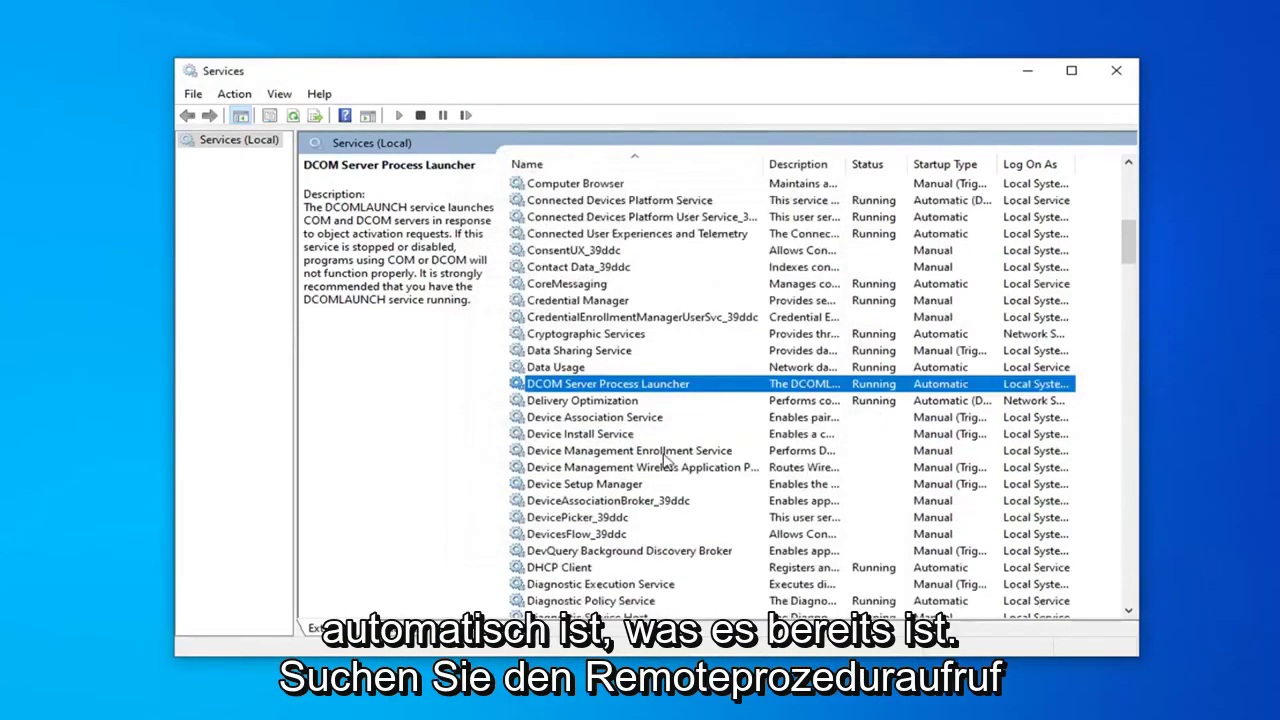
{"action": "scroll", "coordinate": [672, 453], "scroll_direction": "down", "scroll_amount": 14}
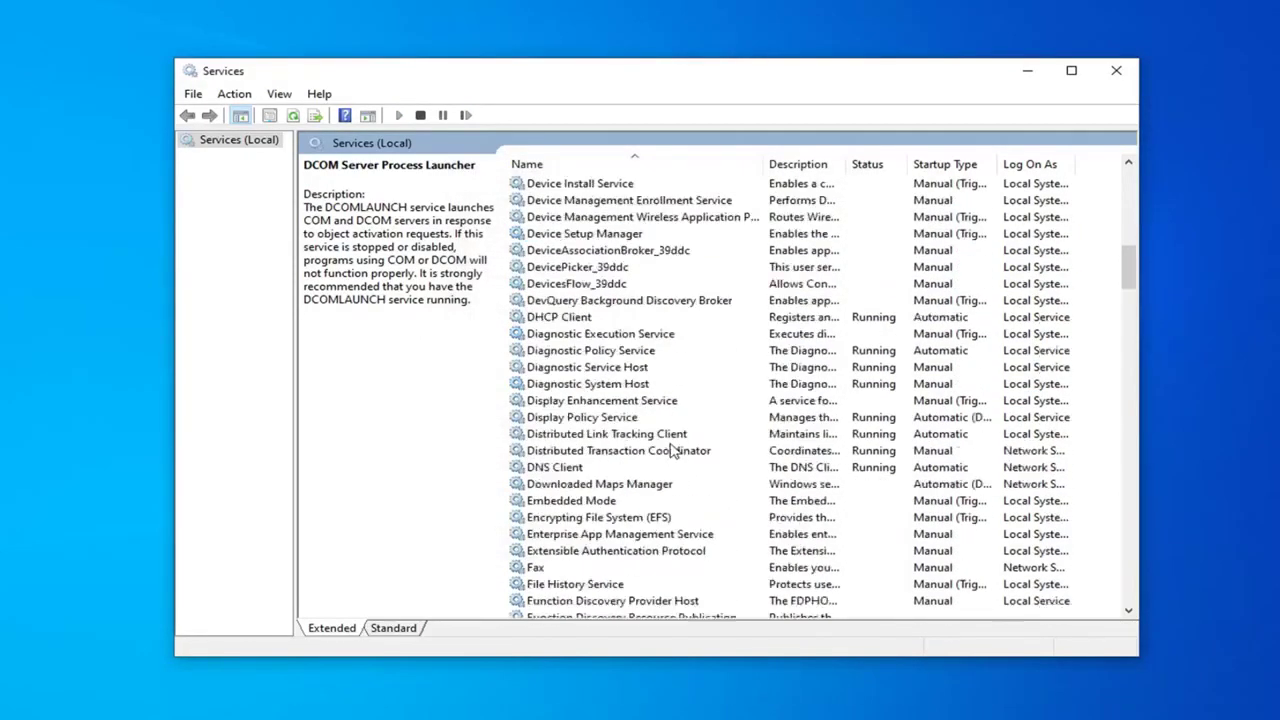
{"action": "scroll", "coordinate": [657, 456], "scroll_direction": "down", "scroll_amount": 10}
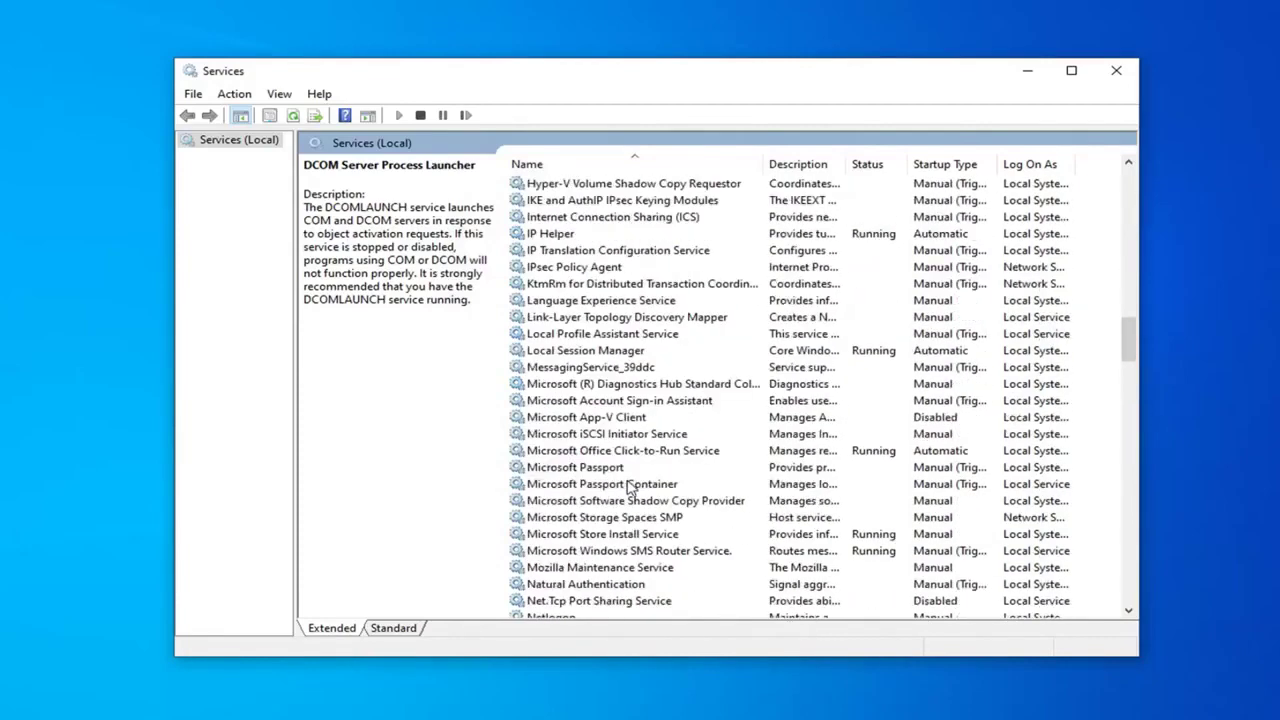
{"action": "scroll", "coordinate": [600, 515], "scroll_direction": "down", "scroll_amount": 5}
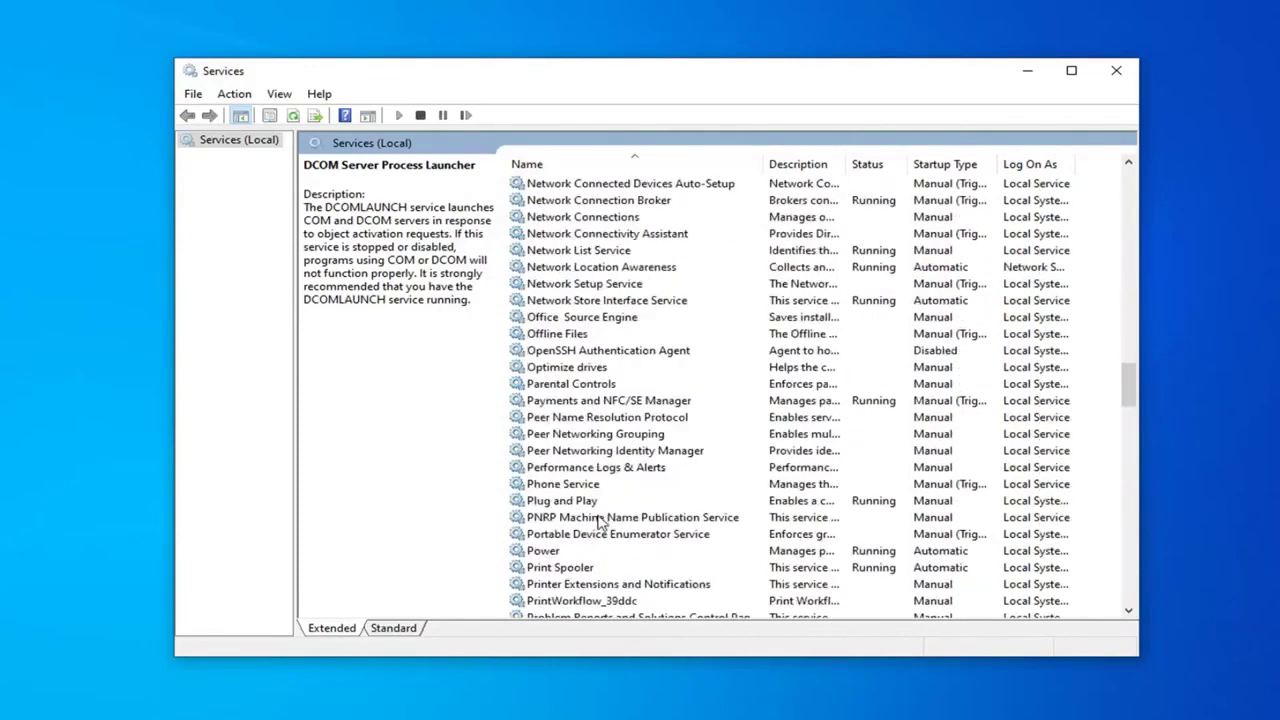
{"action": "scroll", "coordinate": [585, 550], "scroll_direction": "down", "scroll_amount": 1}
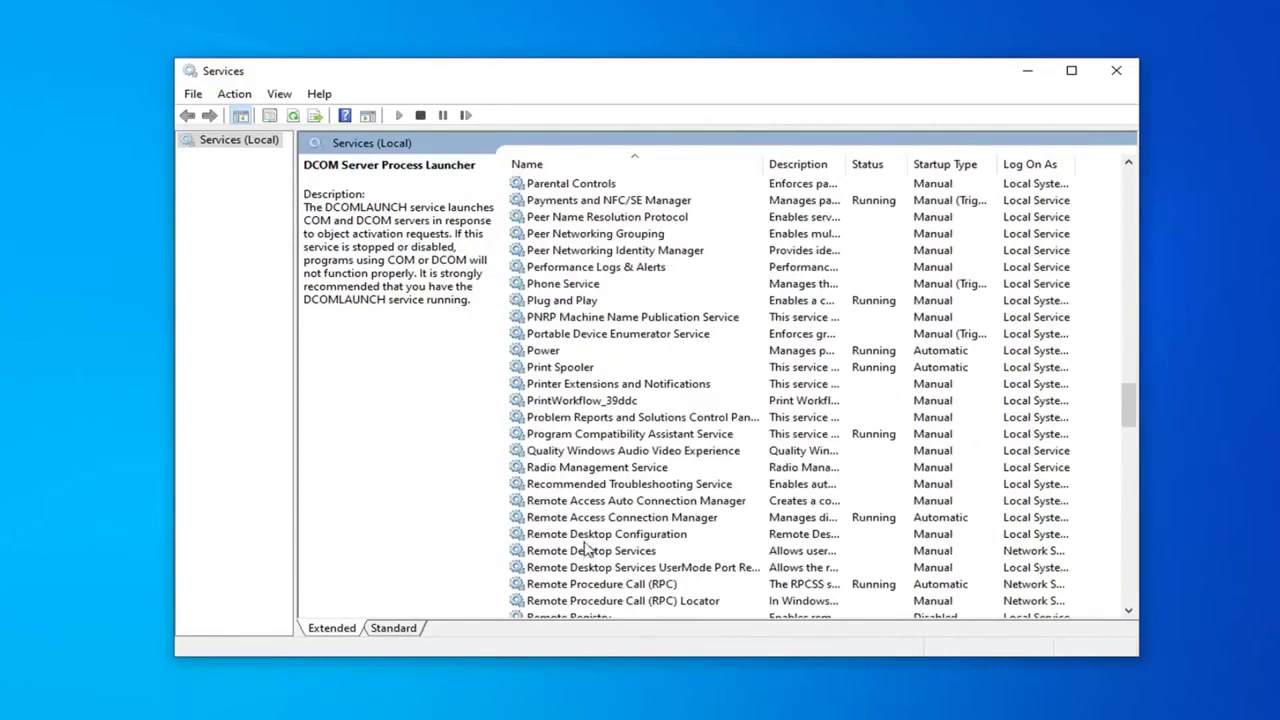
{"action": "left_click", "coordinate": [615, 586]}
{"action": "double_click", "coordinate": [625, 588]}
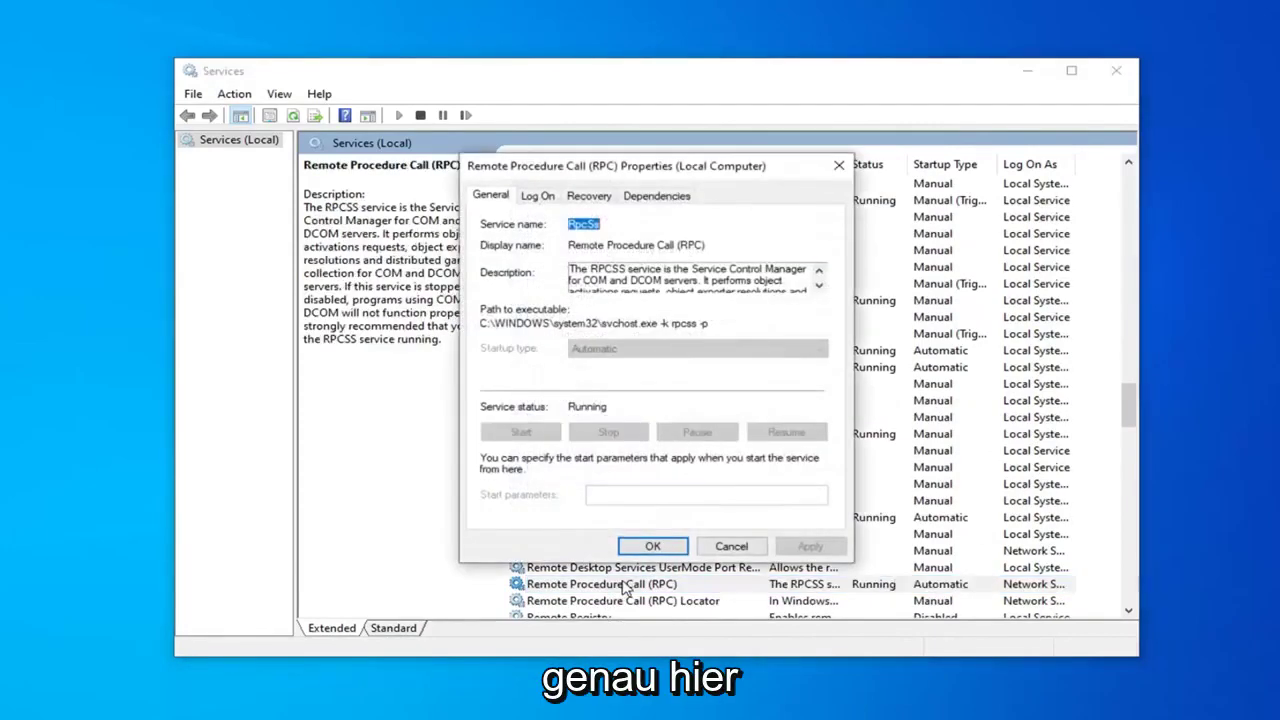
{"action": "left_click", "coordinate": [703, 550]}
- Check the startup type and status in the Windows Defender Firewall service's properties
{"action": "scroll", "coordinate": [738, 350], "scroll_direction": "down", "scroll_amount": 6}
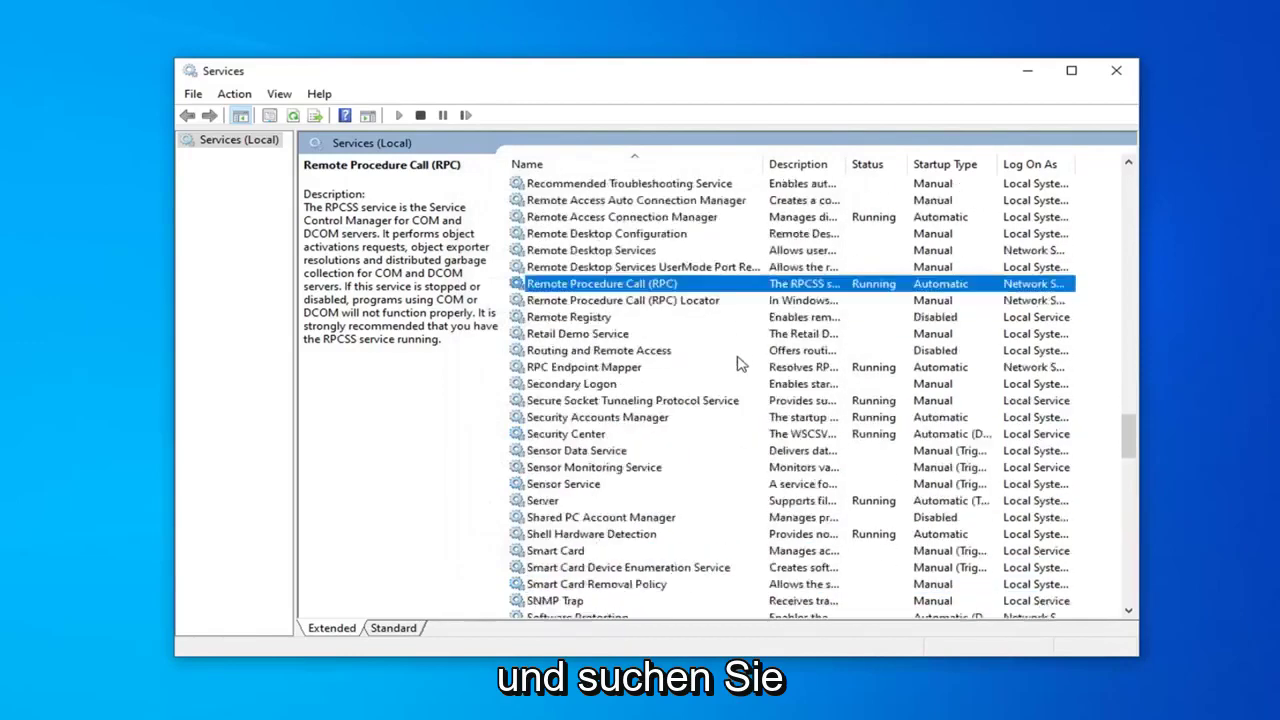
{"action": "scroll", "coordinate": [738, 365], "scroll_direction": "down", "scroll_amount": 3}
{"action": "scroll", "coordinate": [671, 394], "scroll_direction": "down", "scroll_amount": 8}
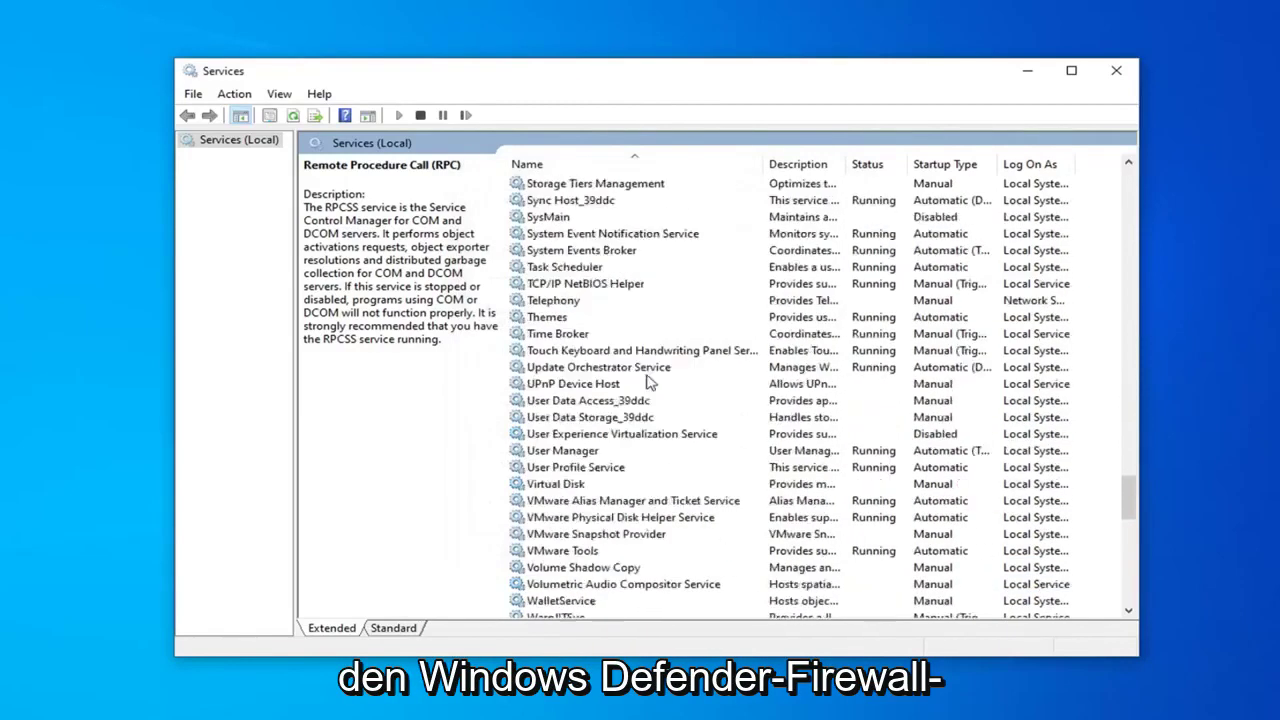
{"action": "scroll", "coordinate": [648, 381], "scroll_direction": "down", "scroll_amount": 11}
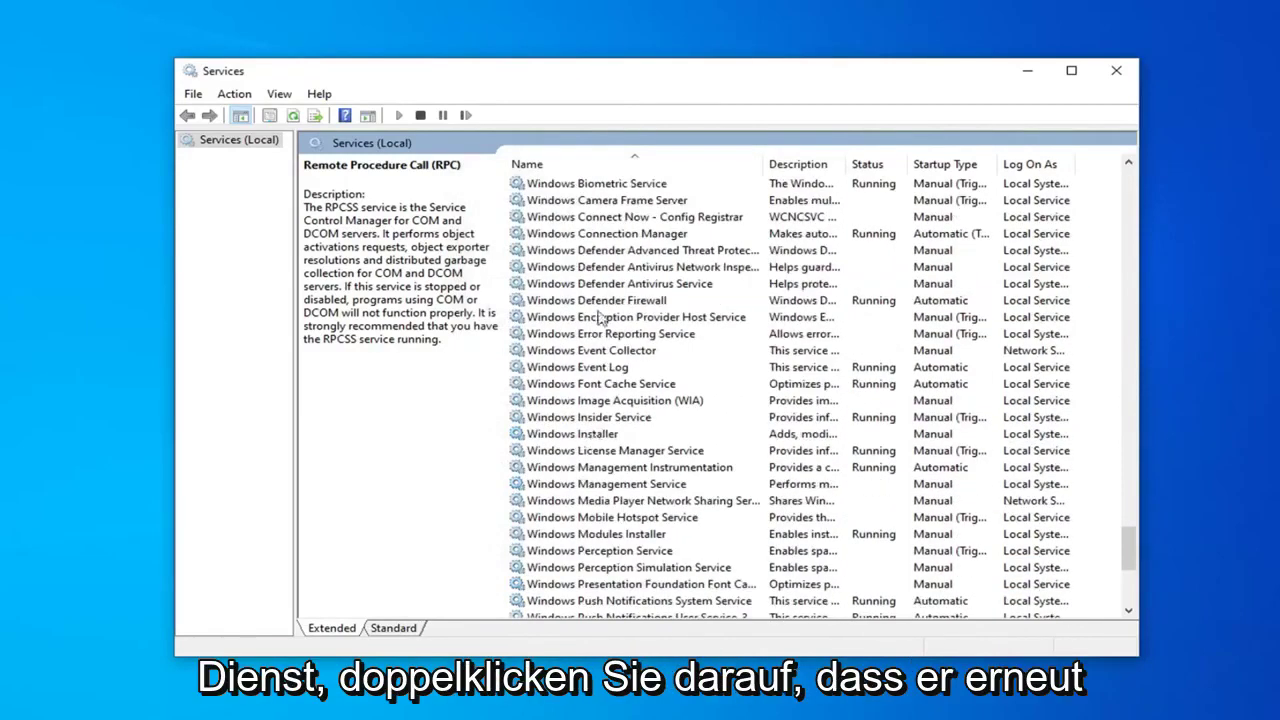
{"action": "double_click", "coordinate": [605, 300]}
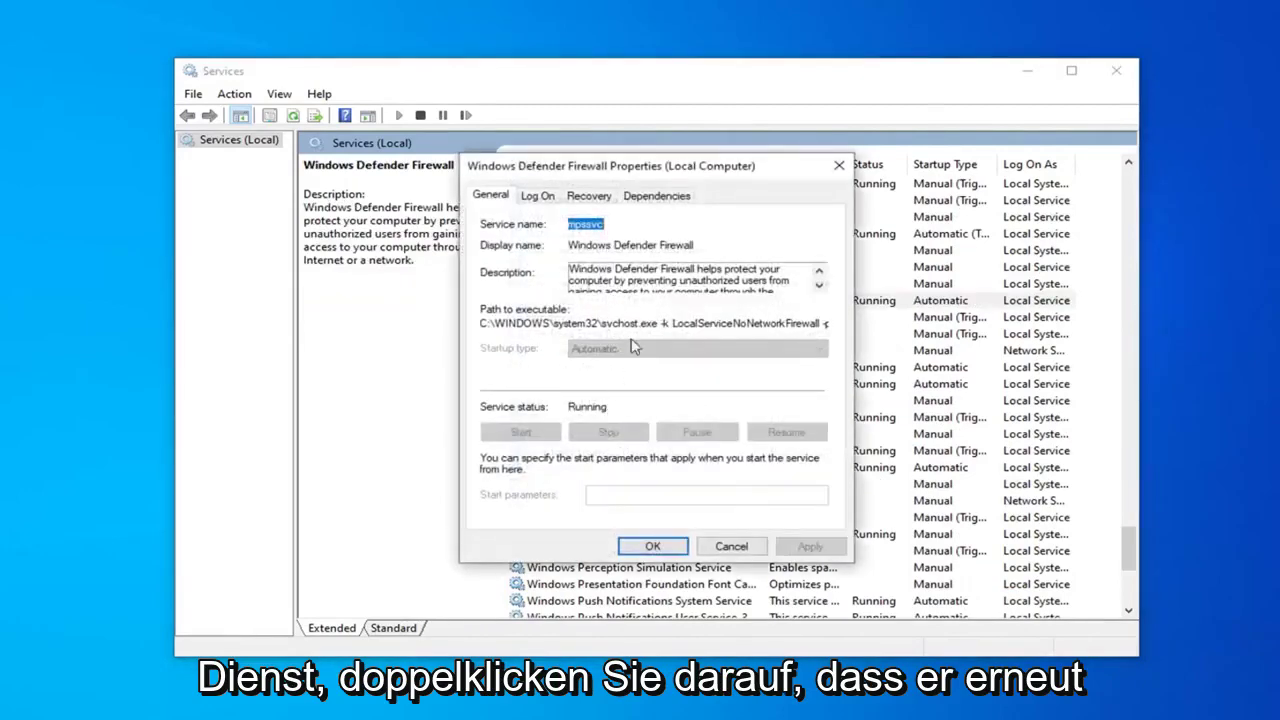
{"action": "left_click", "coordinate": [652, 546]}
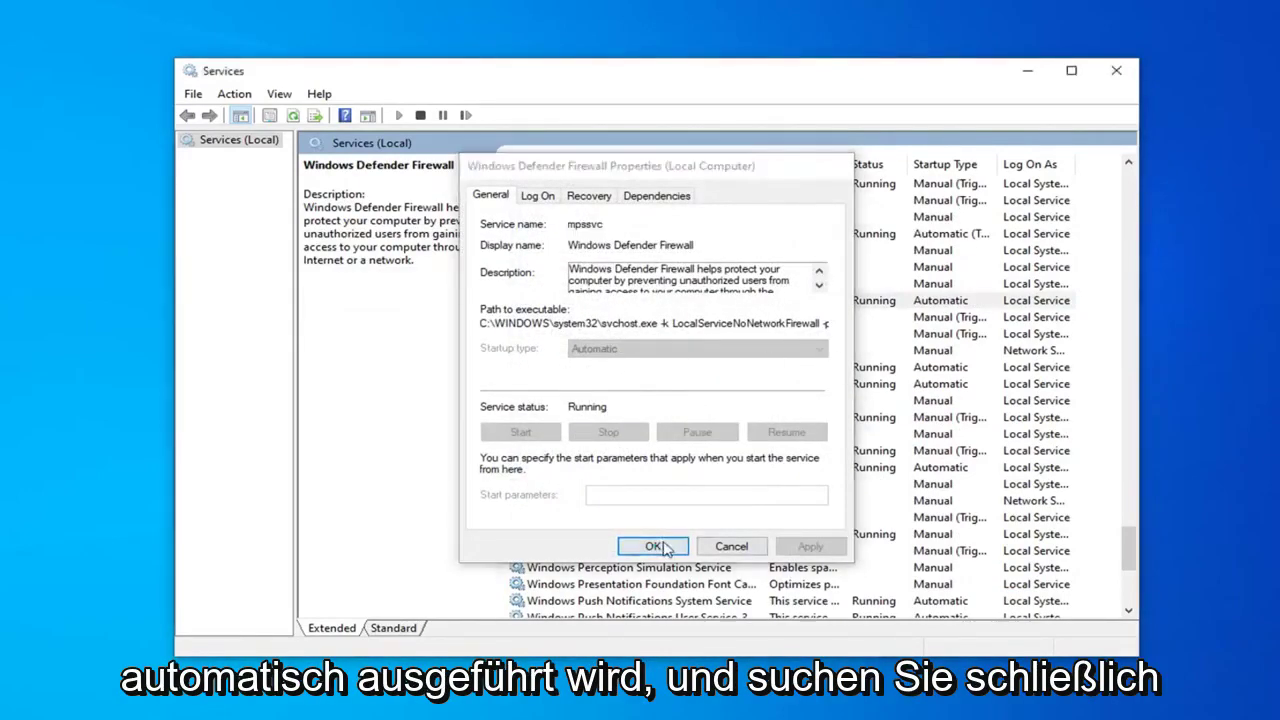
- Set the Windows Update service's startup type to Automatic, apply the change, and close Services
{"action": "scroll", "coordinate": [672, 452], "scroll_direction": "down", "scroll_amount": 6}
{"action": "scroll", "coordinate": [672, 455], "scroll_direction": "down", "scroll_amount": 1}
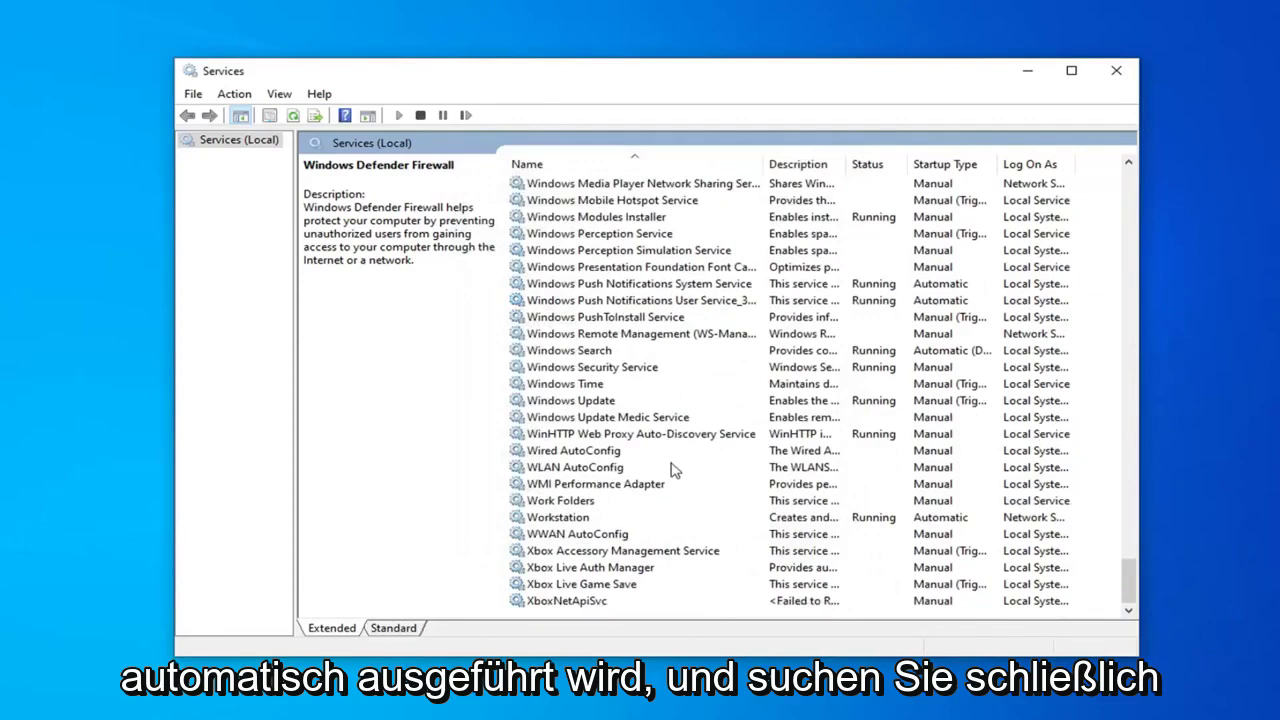
{"action": "double_click", "coordinate": [566, 401]}
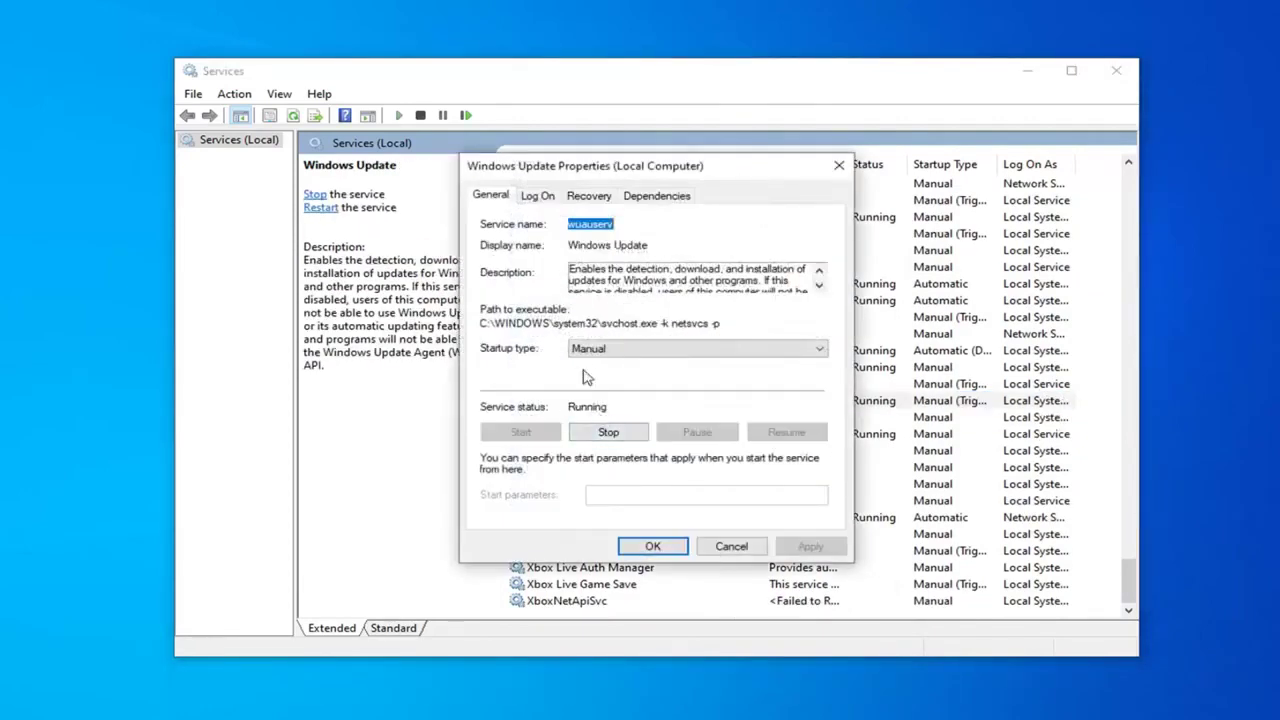
{"action": "left_click", "coordinate": [594, 350]}
{"action": "left_click", "coordinate": [600, 382]}
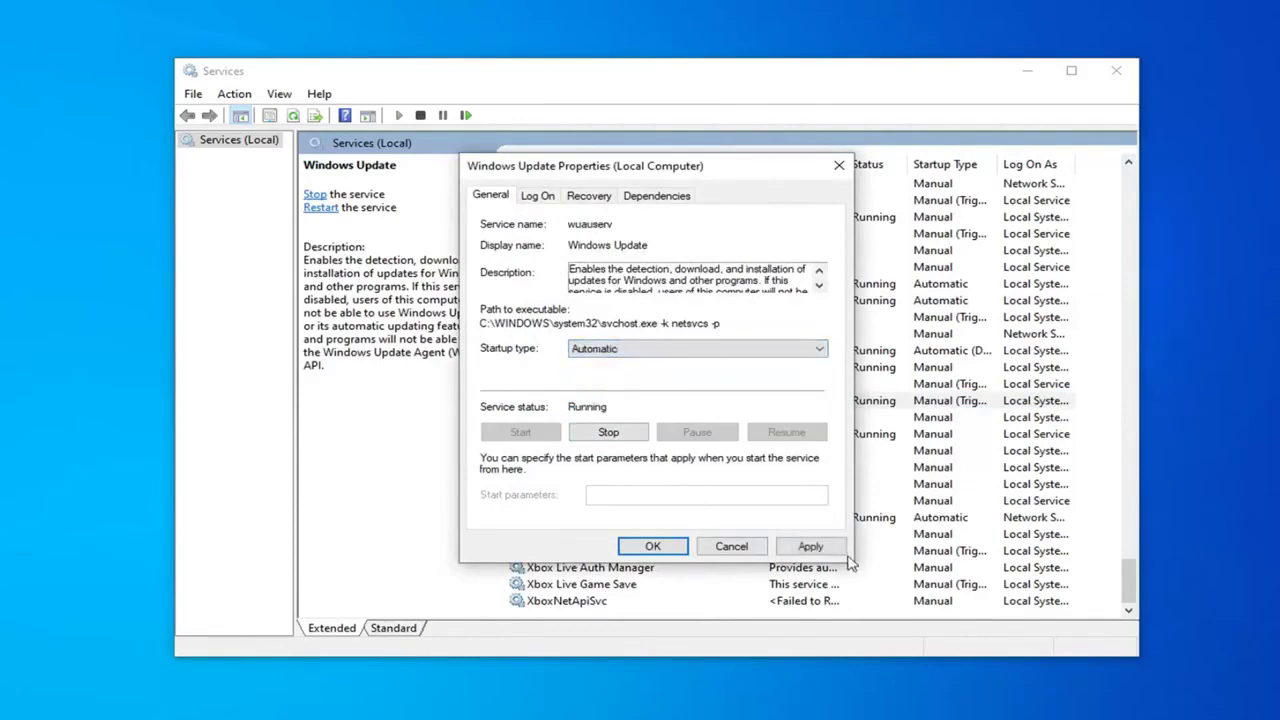
{"action": "left_click", "coordinate": [812, 546]}
{"action": "left_click", "coordinate": [645, 546]}
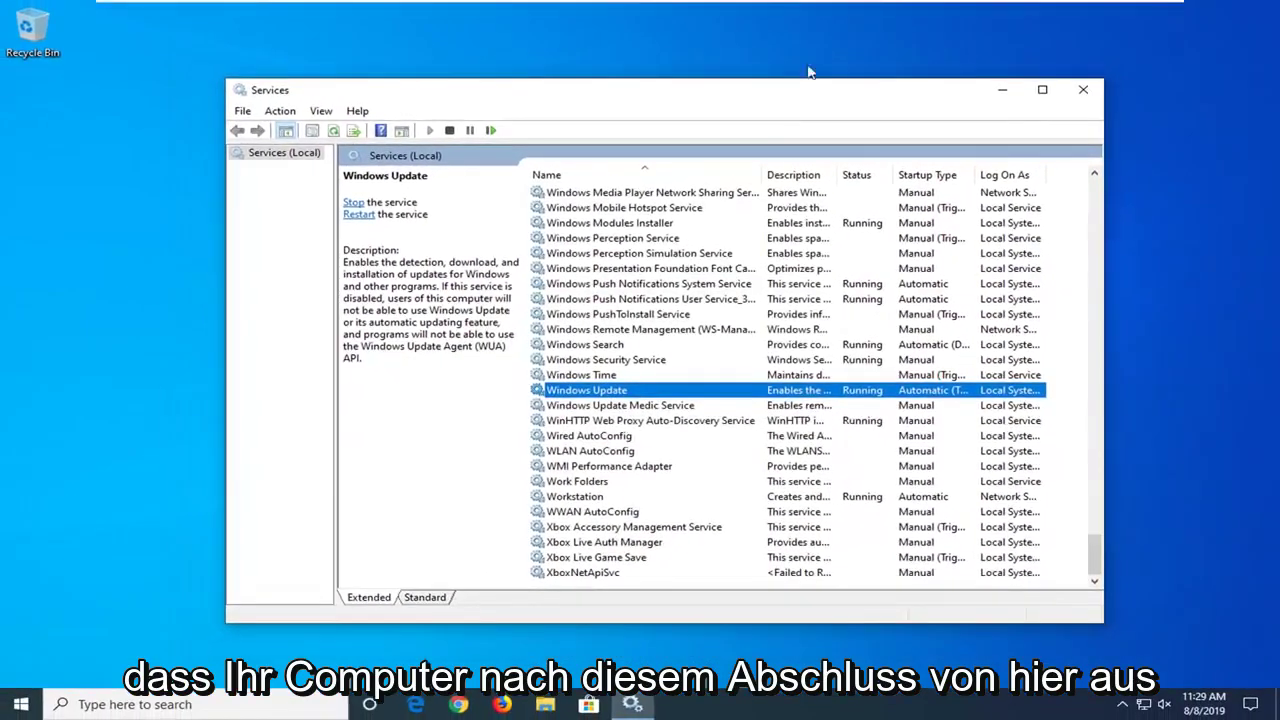
{"action": "left_click", "coordinate": [1083, 90]}
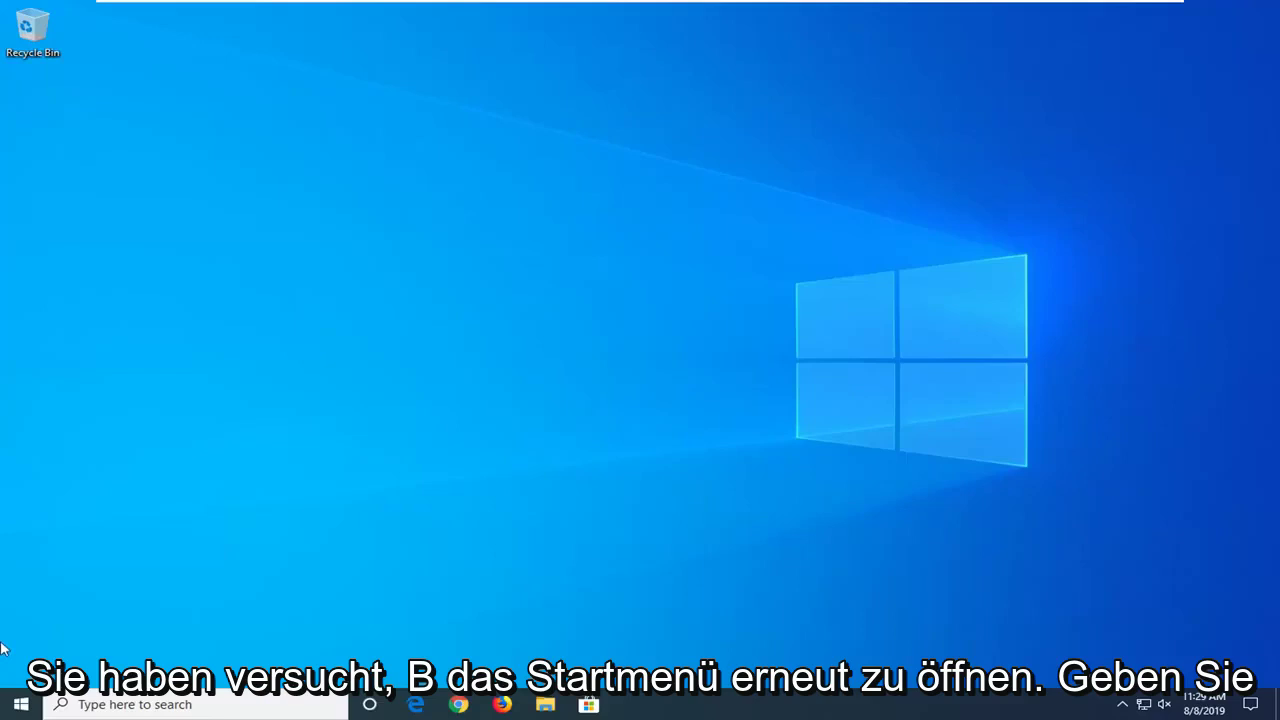
- Search for "troubleshoot" and open the Troubleshoot settings
{"action": "left_click", "coordinate": [20, 704]}
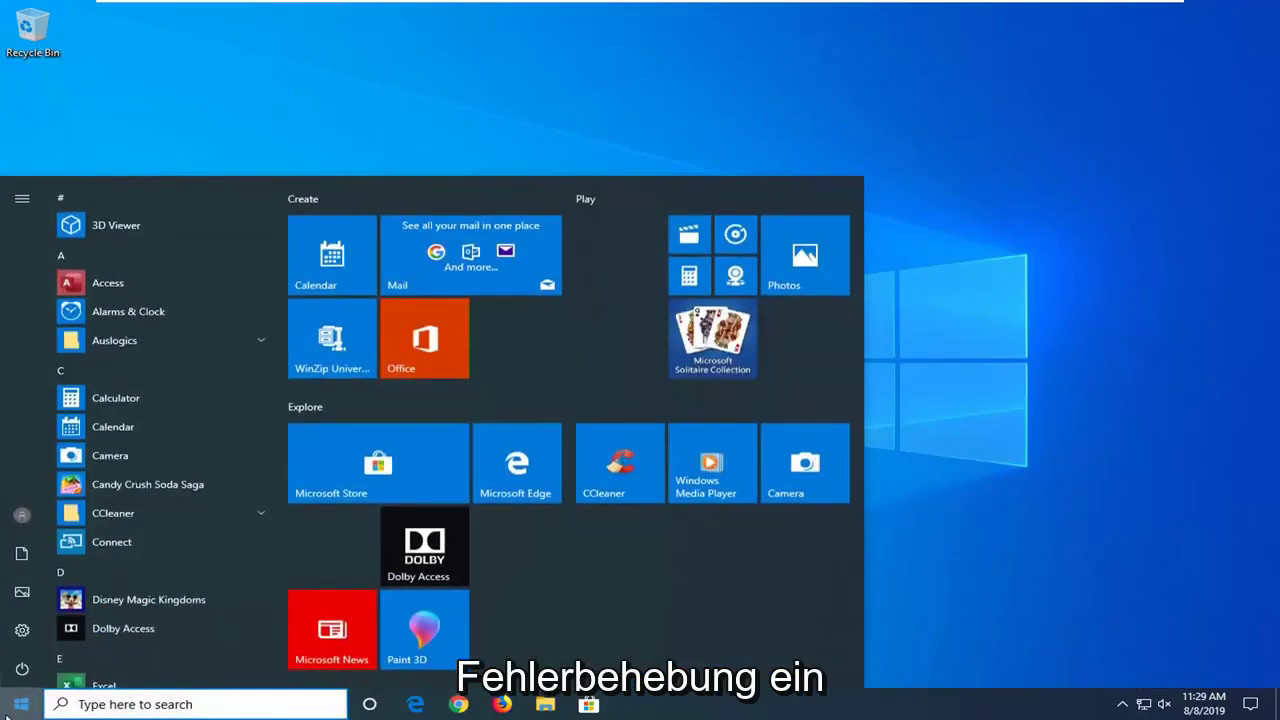
{"action": "type", "text": "troubl"}
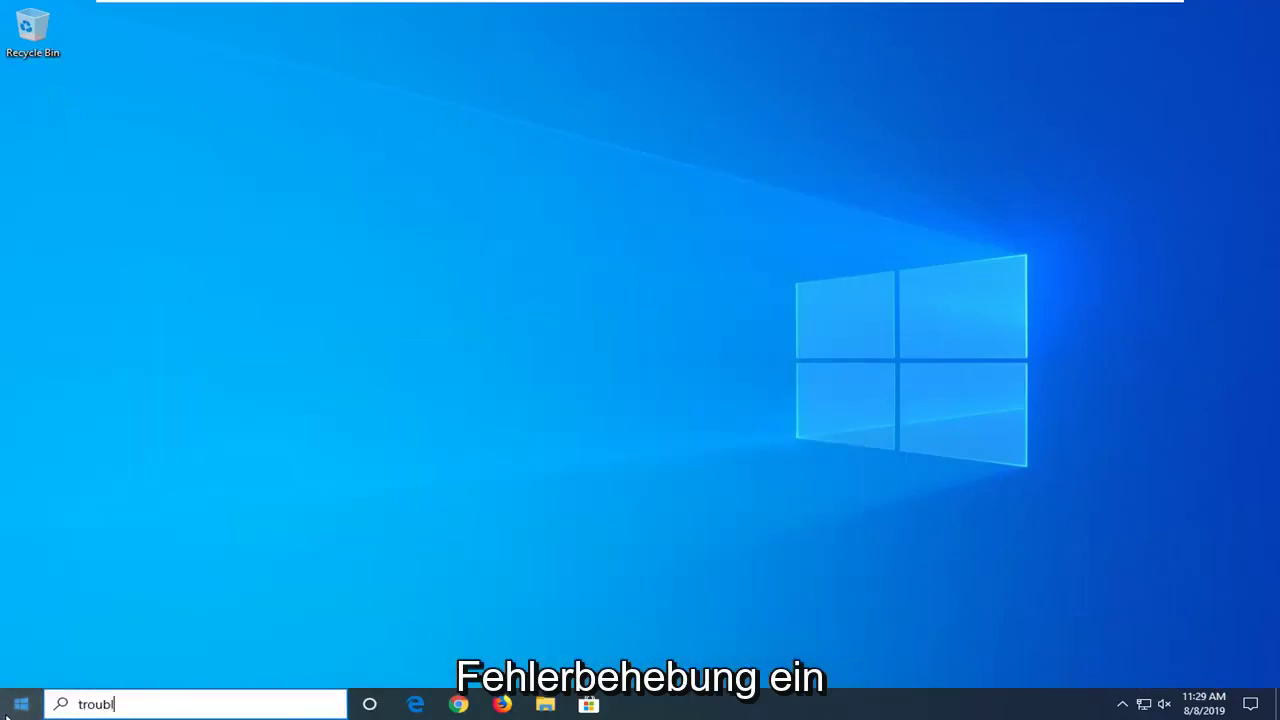
{"action": "type", "text": "eshoot"}
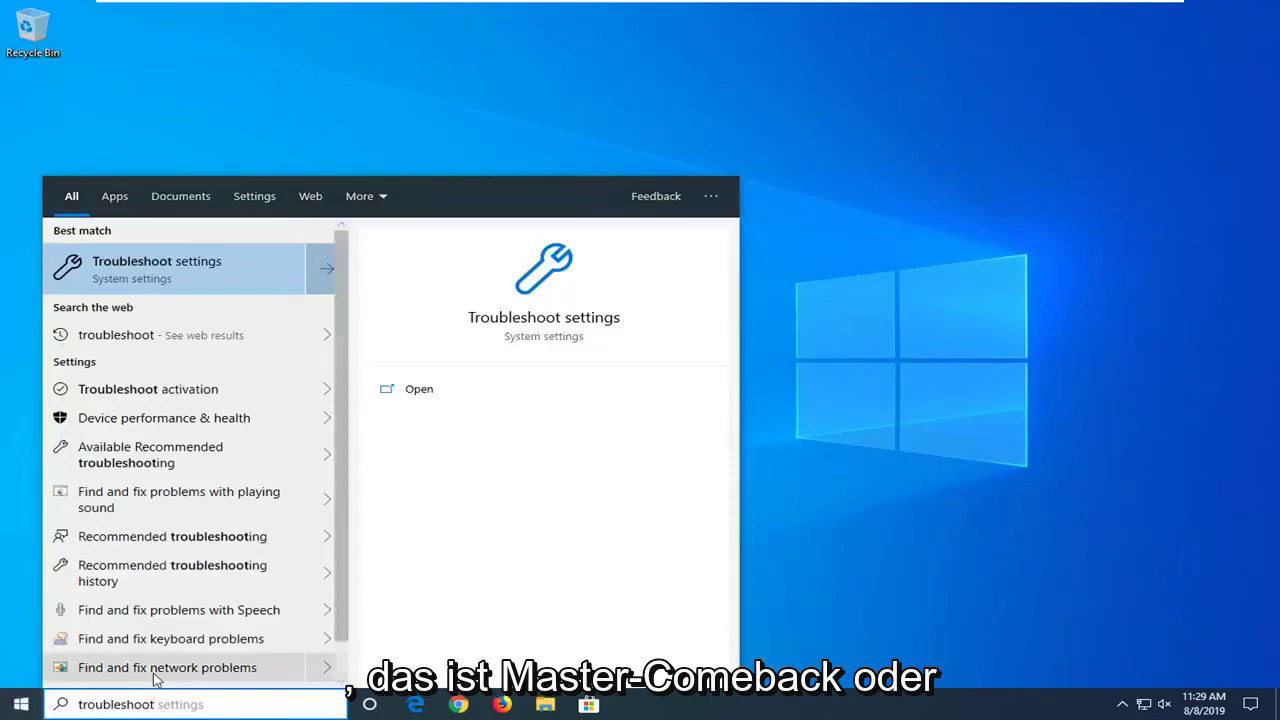
{"action": "left_click", "coordinate": [172, 267]}
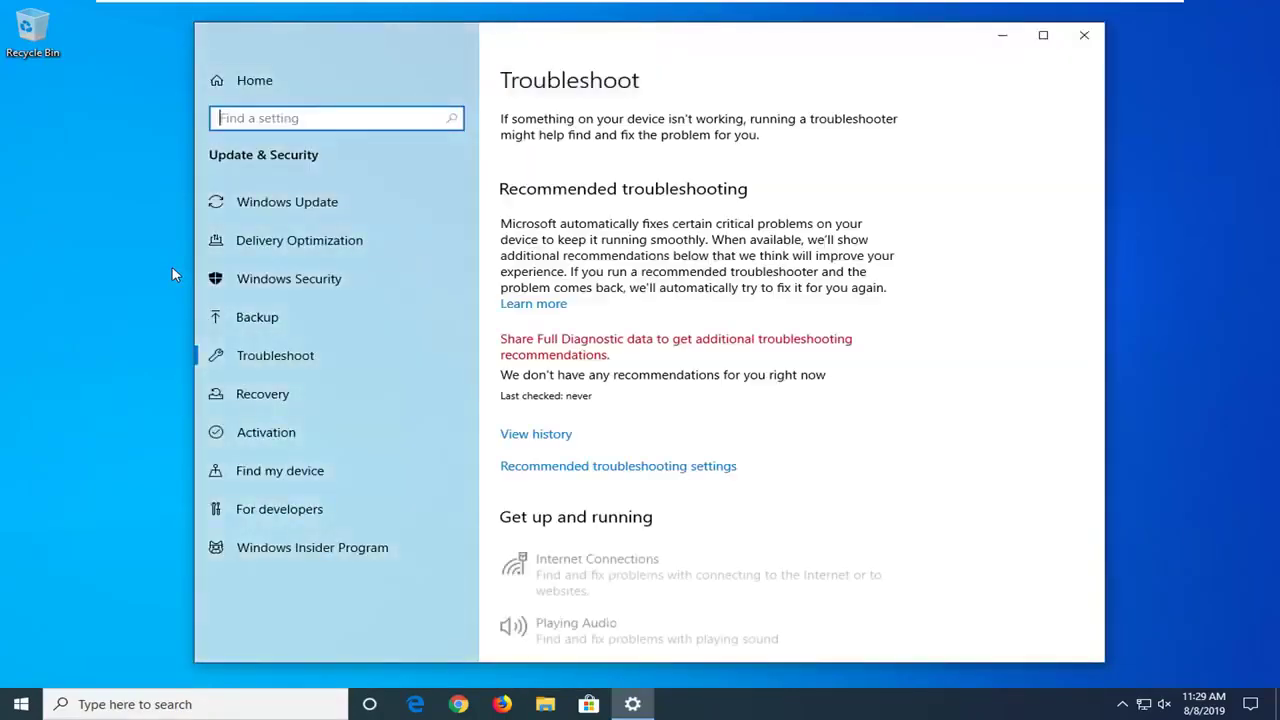
- Run the Windows Update troubleshooter to completion, and close it along with Settings
{"action": "scroll", "coordinate": [770, 360], "scroll_direction": "down", "scroll_amount": 3}
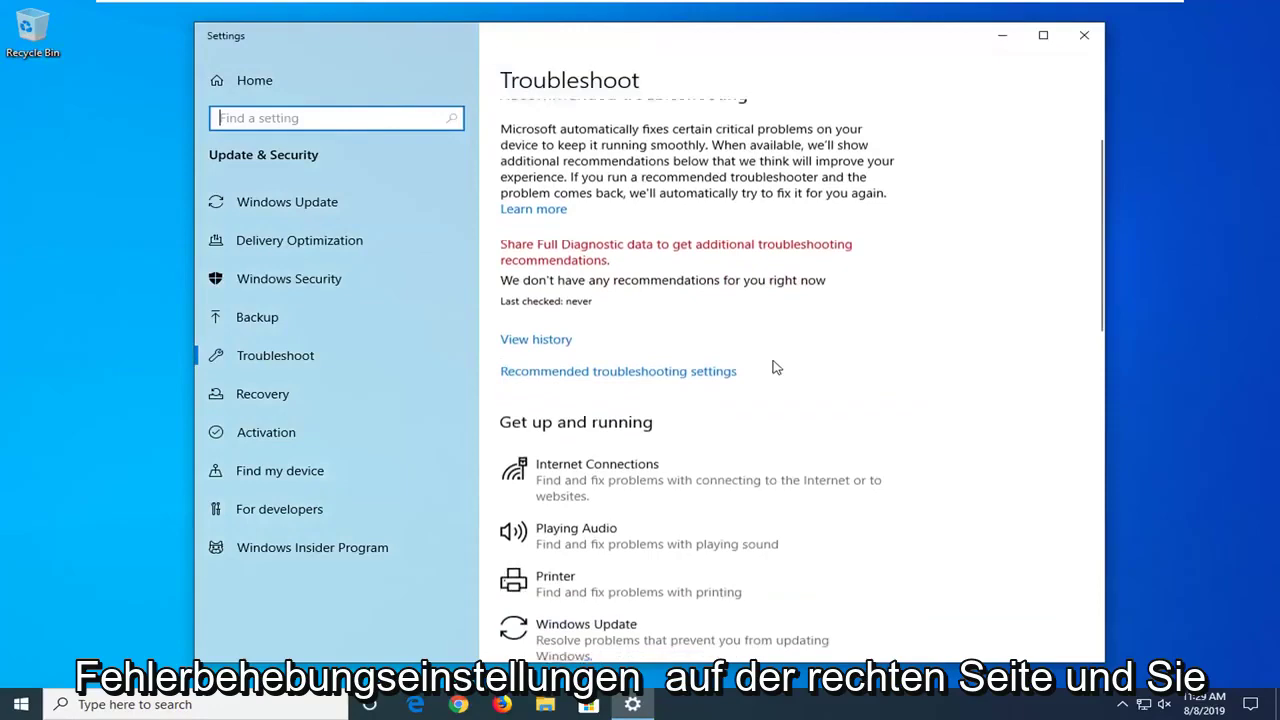
{"action": "scroll", "coordinate": [632, 350], "scroll_direction": "down", "scroll_amount": 1}
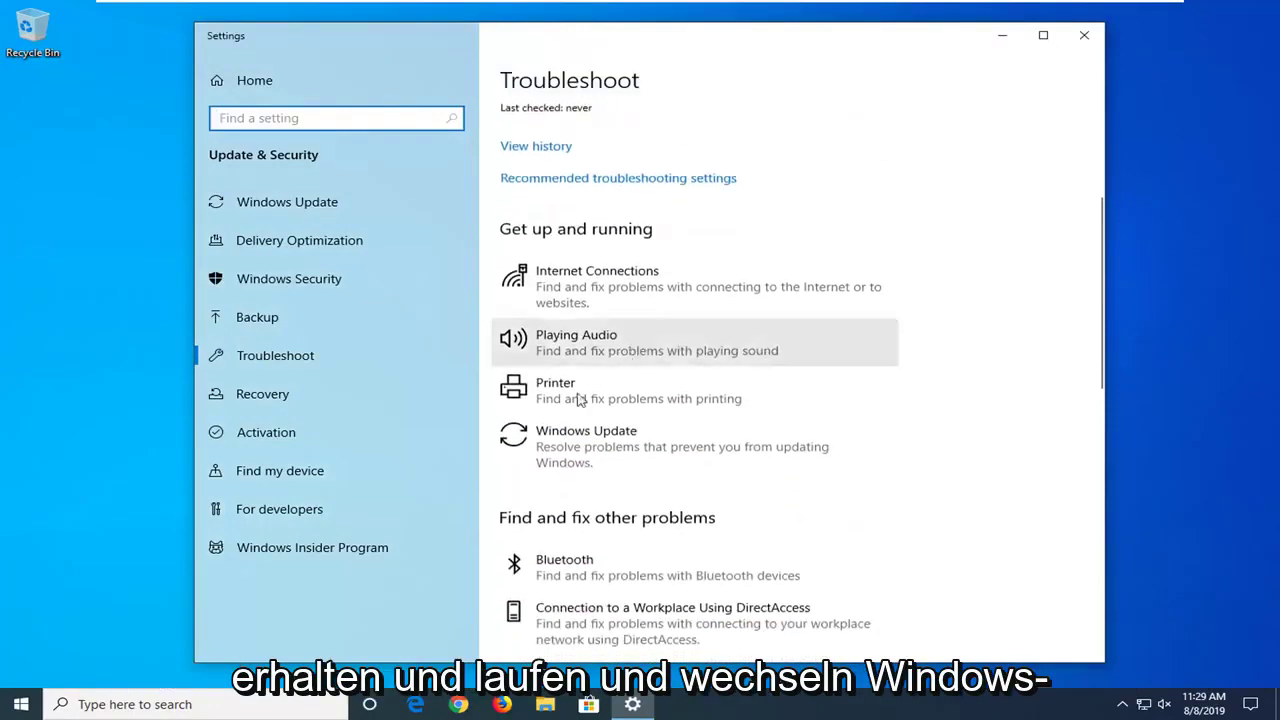
{"action": "left_click", "coordinate": [570, 462]}
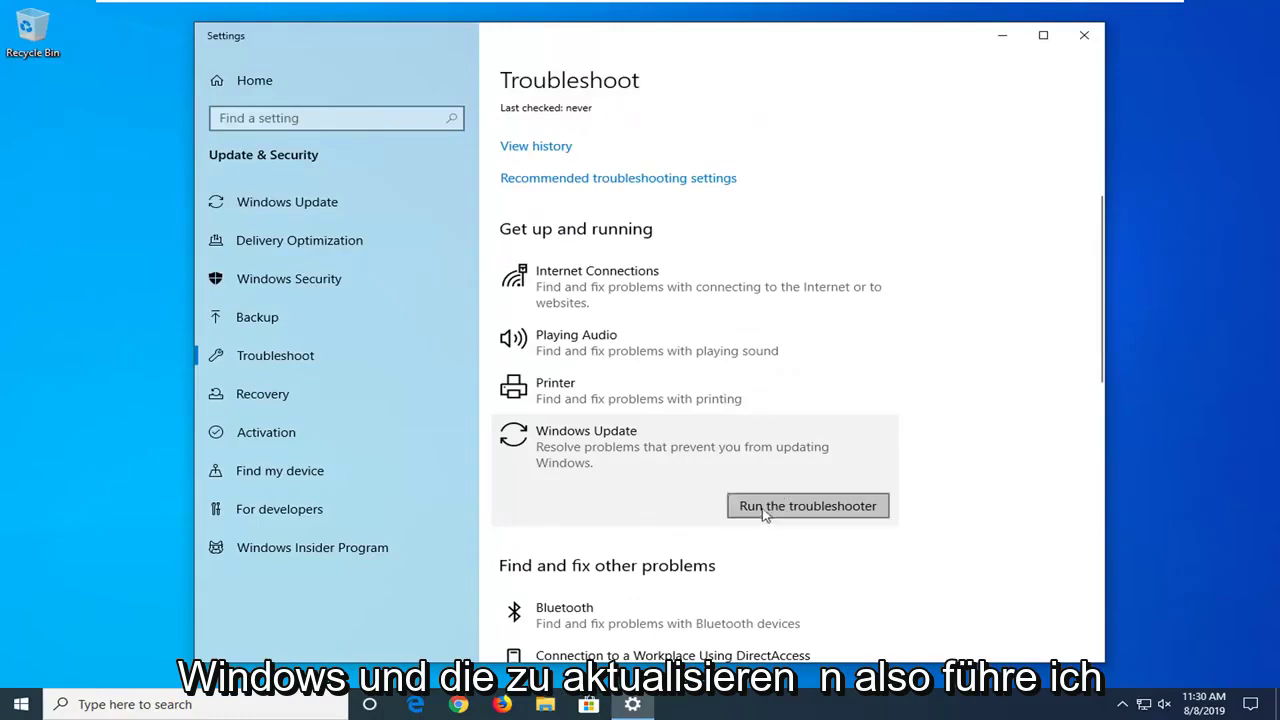
{"action": "left_click", "coordinate": [795, 506]}
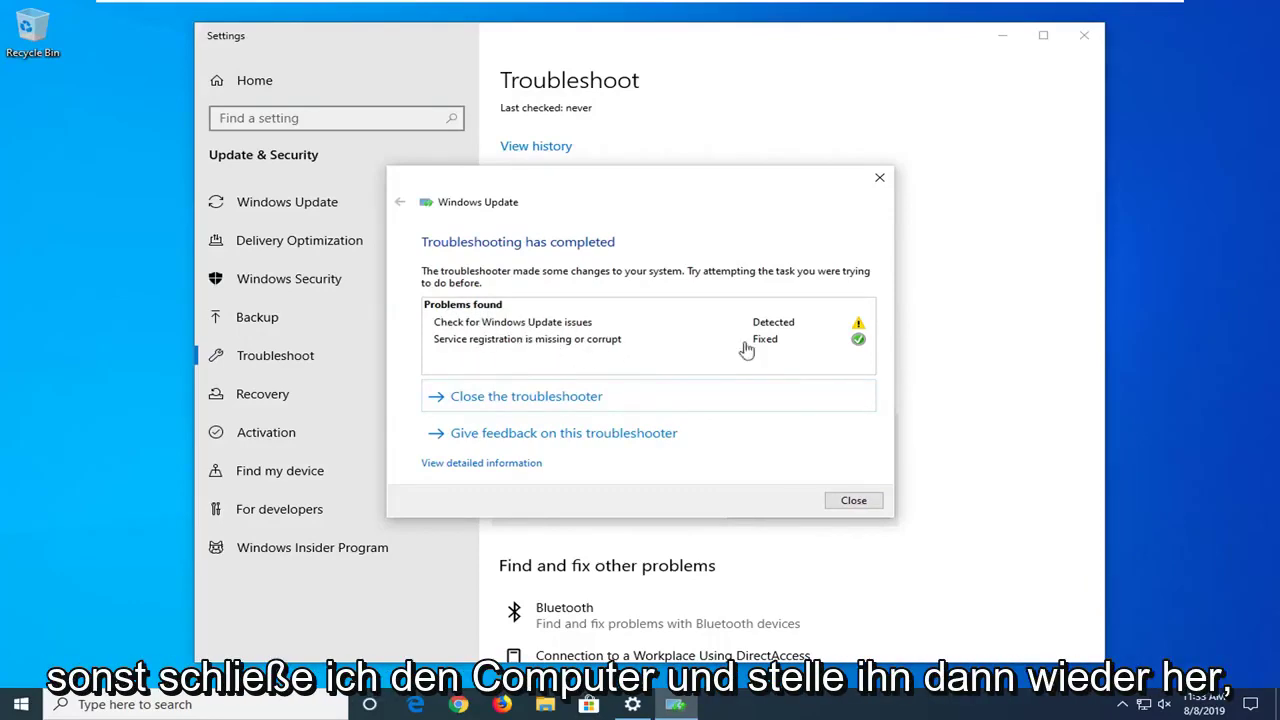
{"action": "left_click", "coordinate": [855, 506]}
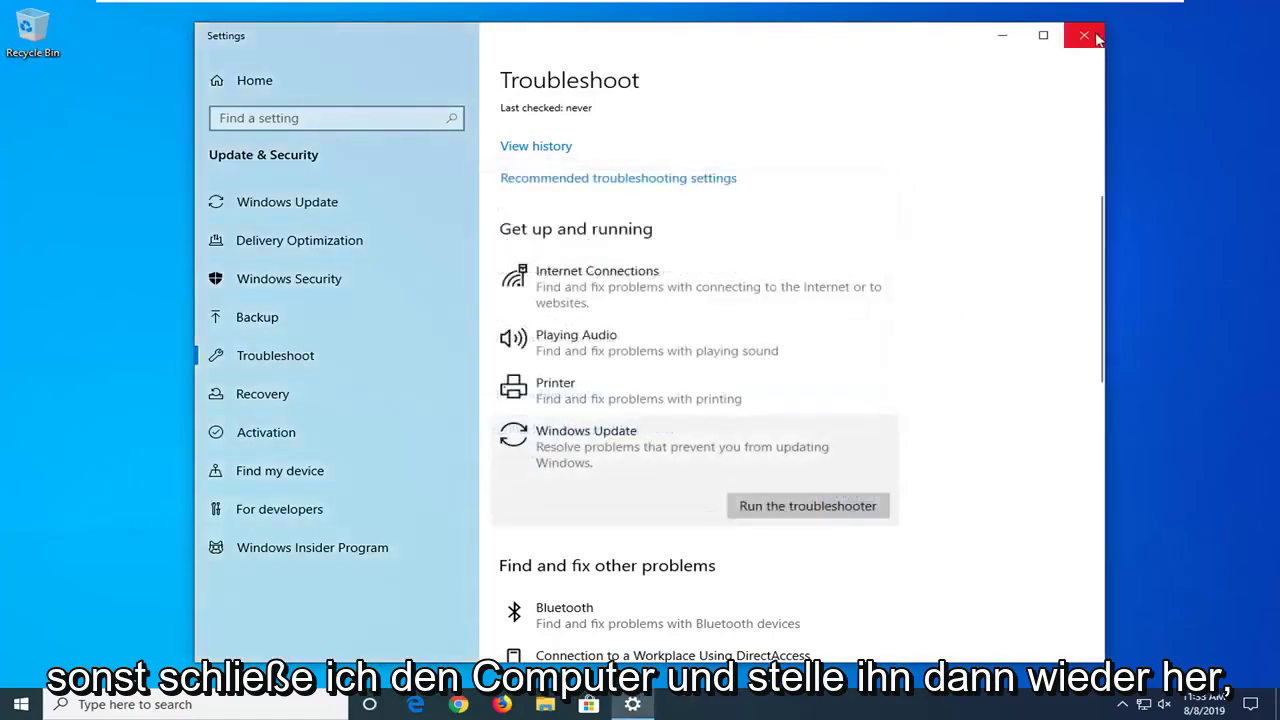
{"action": "left_click", "coordinate": [1084, 35]}
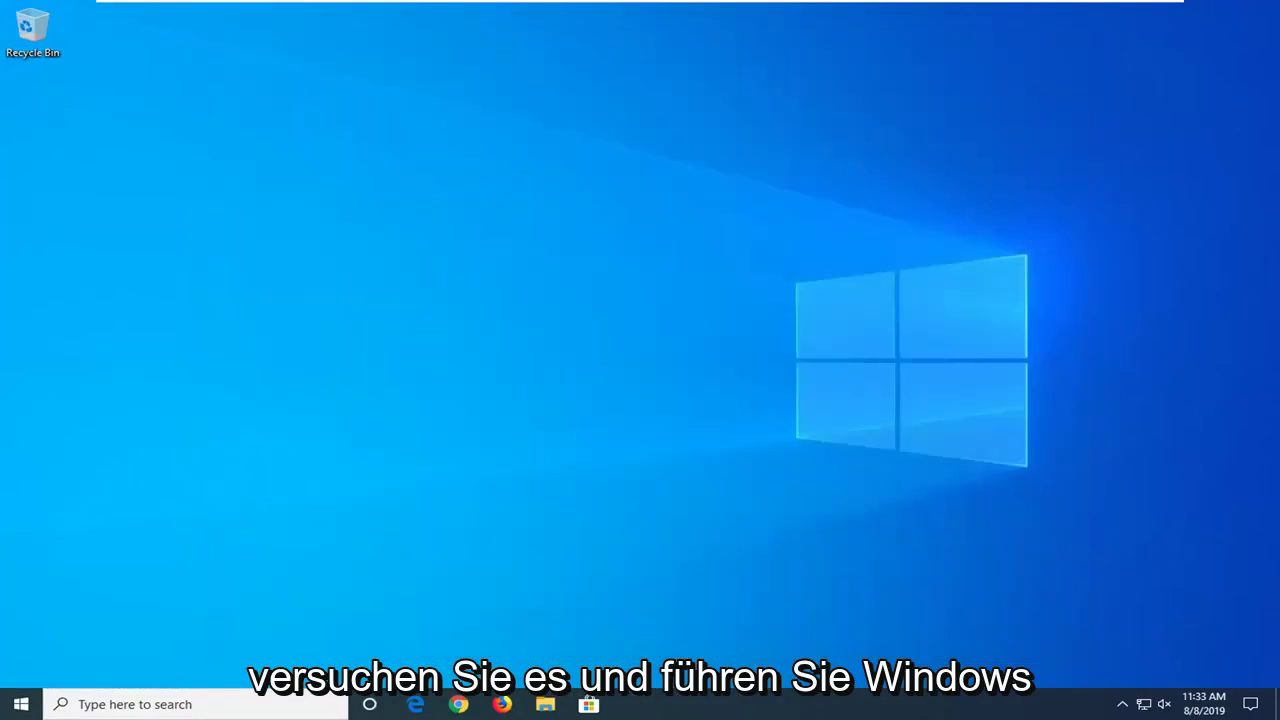